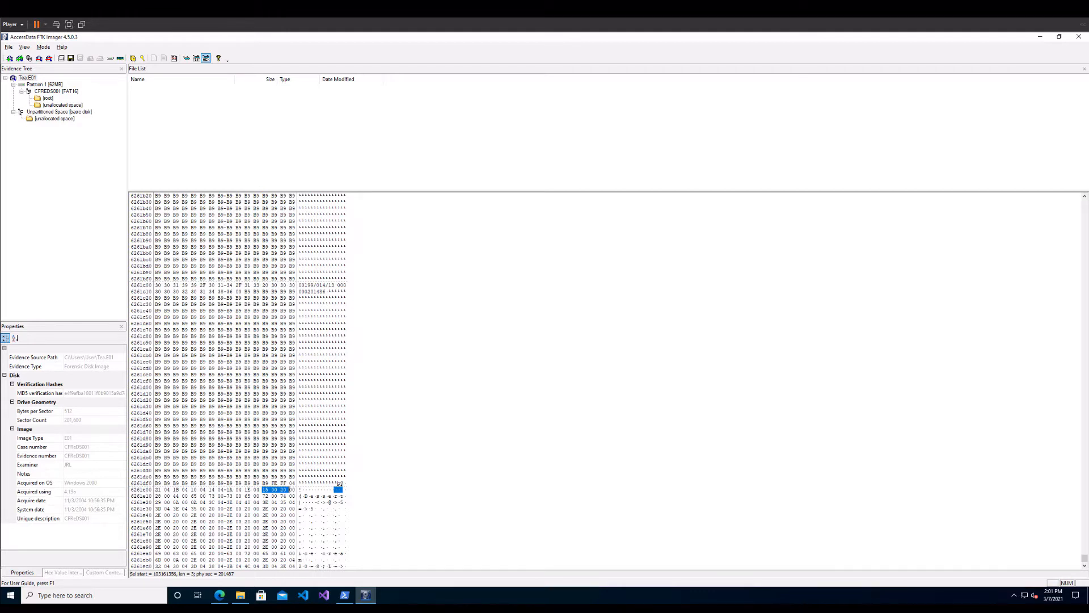
- Examine the text label at the start of the sector at offset 6261c00 and the filler bytes that follow it
{"action": "left_click_drag", "start_coordinate": [155, 285], "coordinate": [239, 285]}
{"action": "left_click", "coordinate": [239, 285]}
{"action": "scroll", "coordinate": [274, 394], "scroll_direction": "down", "scroll_amount": 1}
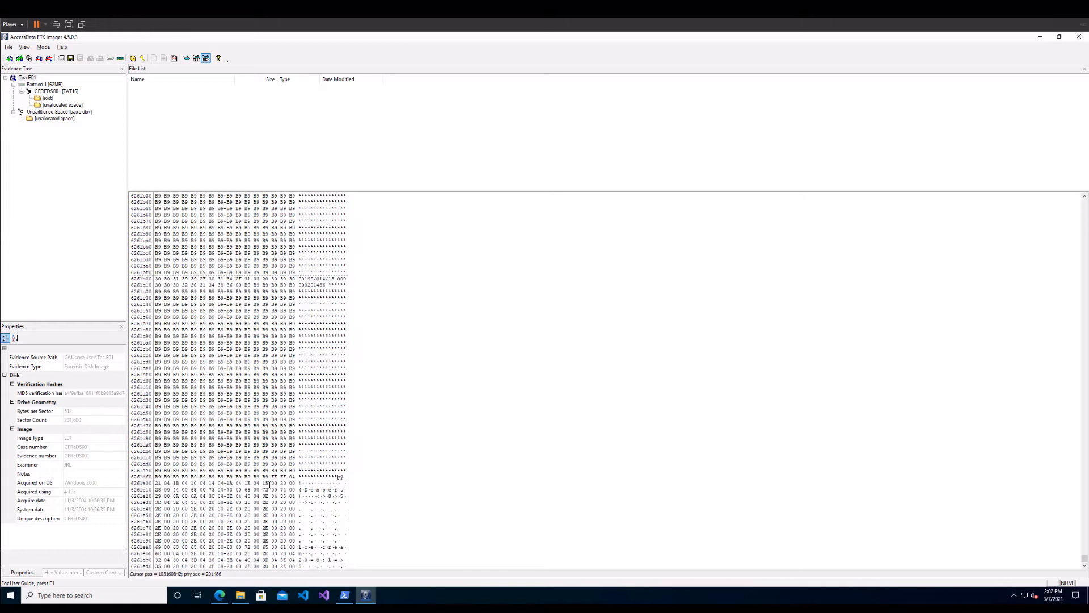
{"action": "left_click_drag", "start_coordinate": [156, 272], "coordinate": [209, 334]}
{"action": "scroll", "coordinate": [200, 306], "scroll_direction": "down", "scroll_amount": 3}
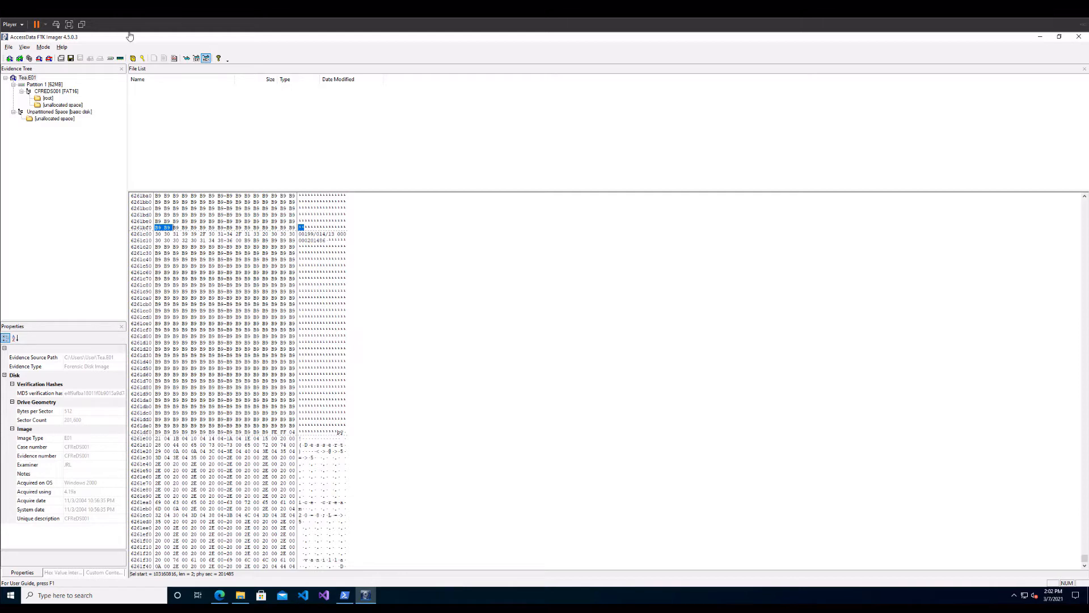
- Show the Tea.E01 image from offset 0 and highlight the boot error message text in its first sector
{"action": "left_click", "coordinate": [26, 78]}
{"action": "scroll", "coordinate": [715, 274], "scroll_direction": "up", "scroll_amount": 2}
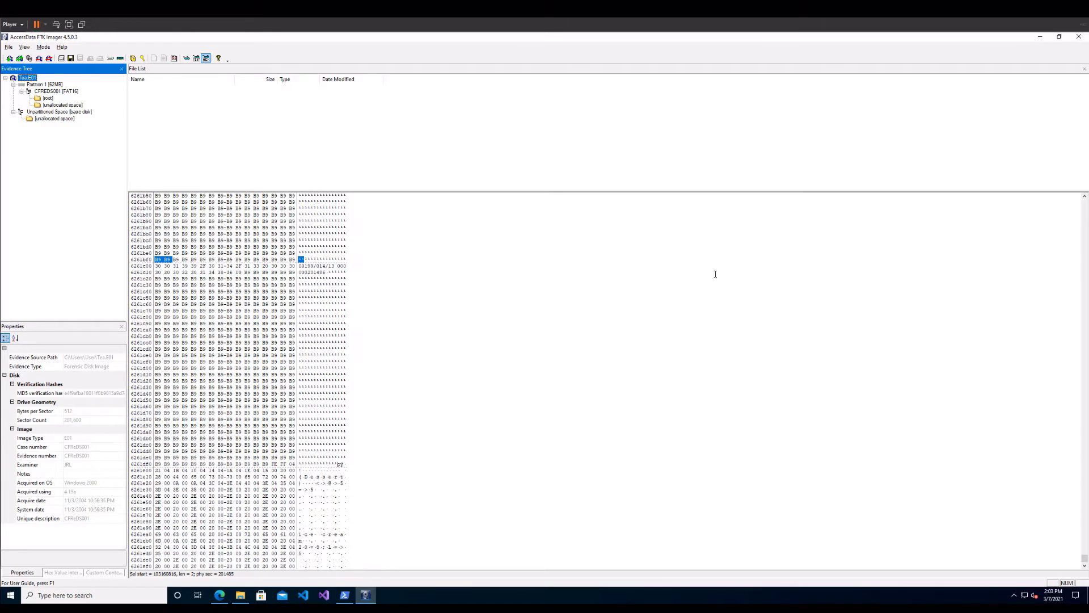
{"action": "left_click_drag", "start_coordinate": [1085, 557], "coordinate": [1070, 195]}
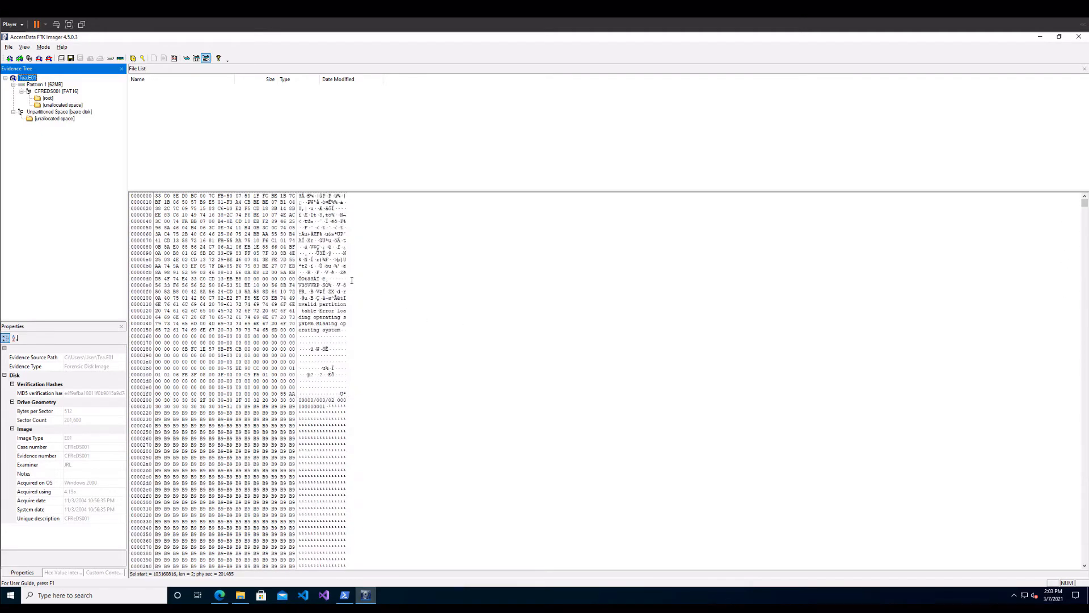
{"action": "left_click", "coordinate": [165, 196]}
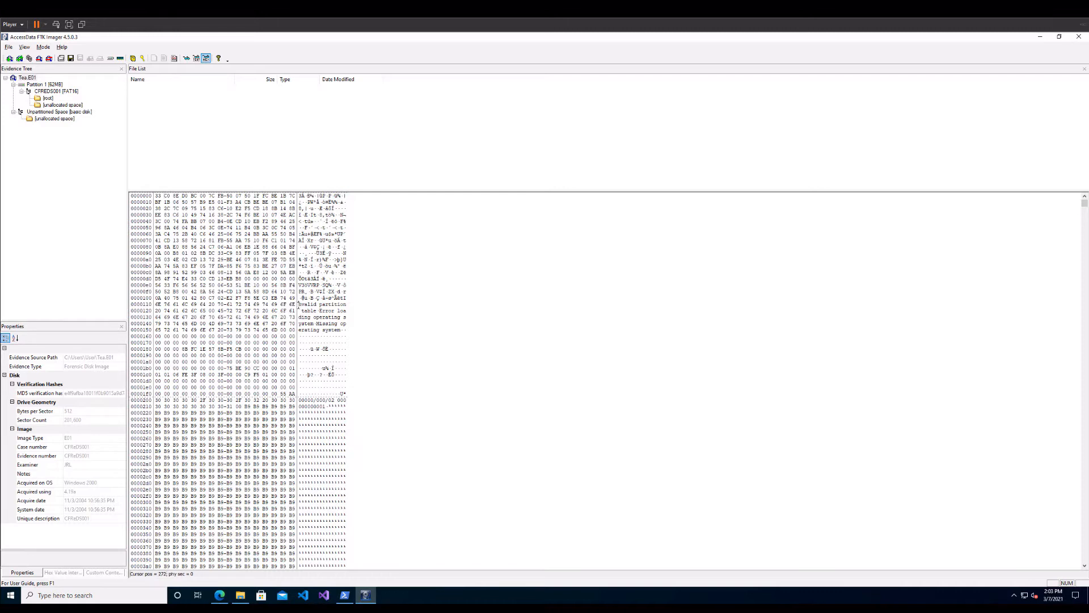
{"action": "left_click_drag", "start_coordinate": [299, 304], "coordinate": [341, 330]}
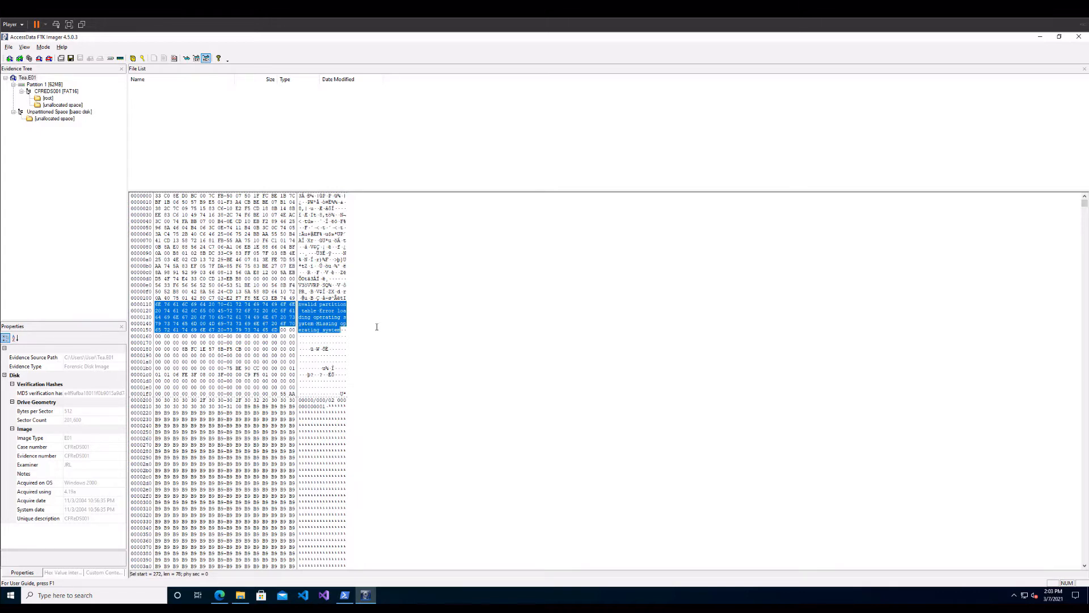
{"action": "left_click", "coordinate": [356, 314]}
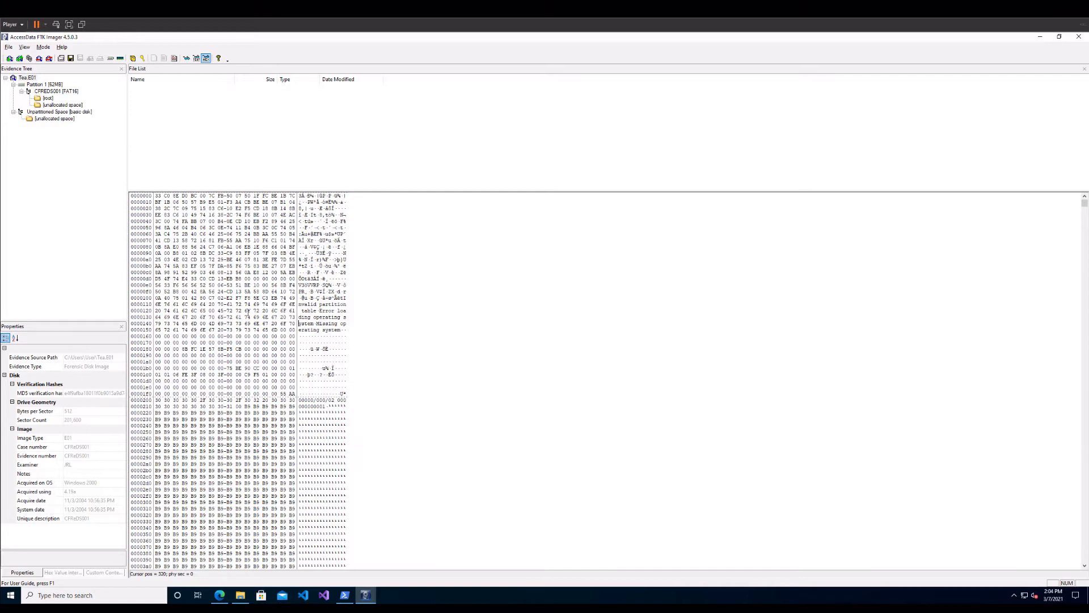
- Open the root folder of the FAT16 volume and highlight date and cluster bytes in the APP TXT directory entry
{"action": "left_click", "coordinate": [48, 100]}
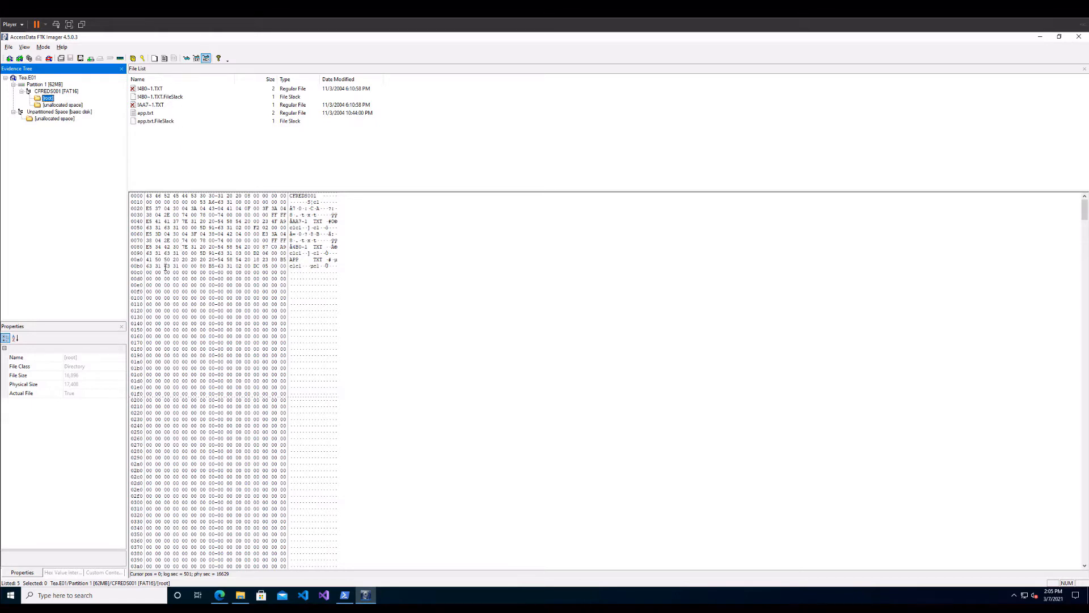
{"action": "left_click_drag", "start_coordinate": [155, 267], "coordinate": [179, 270]}
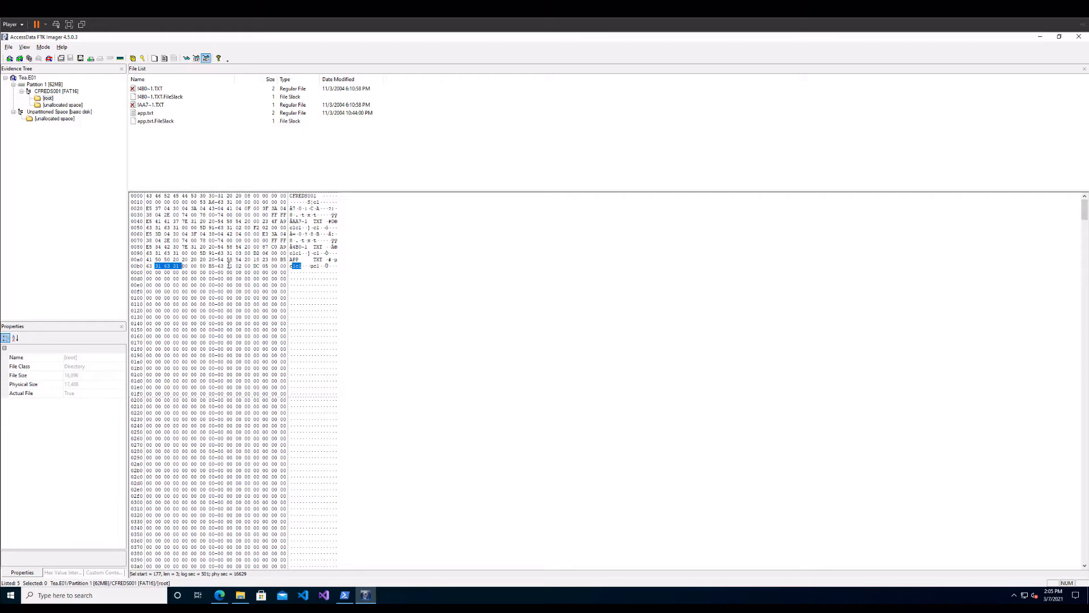
{"action": "left_click_drag", "start_coordinate": [228, 265], "coordinate": [253, 266]}
- Return to the Tea.E01 image and copy the hex of the two bytes at offset 11 in the first sector
{"action": "left_click", "coordinate": [26, 81]}
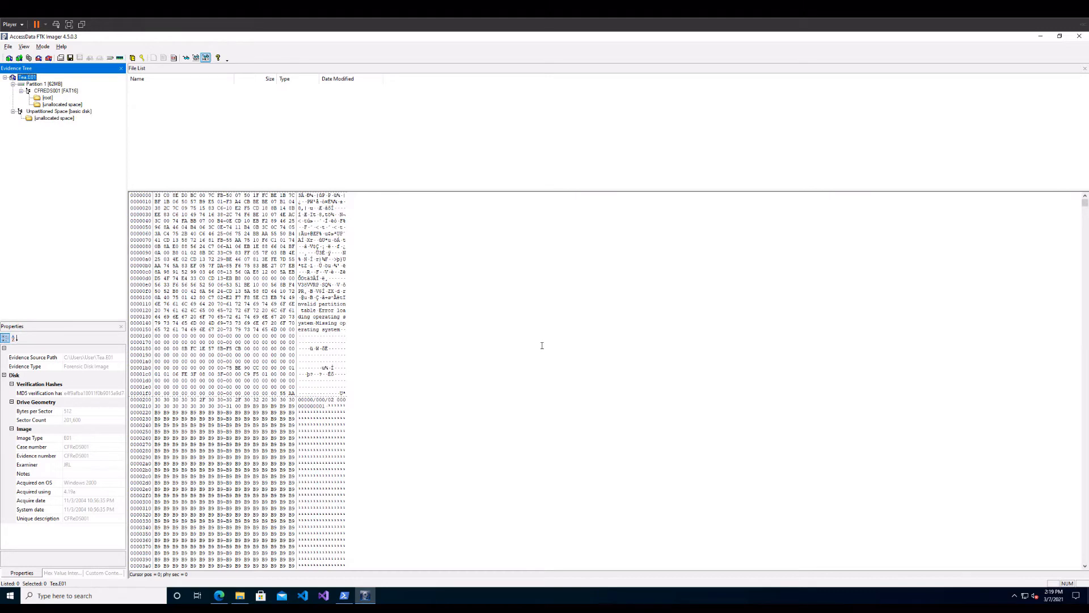
{"action": "left_click", "coordinate": [190, 211]}
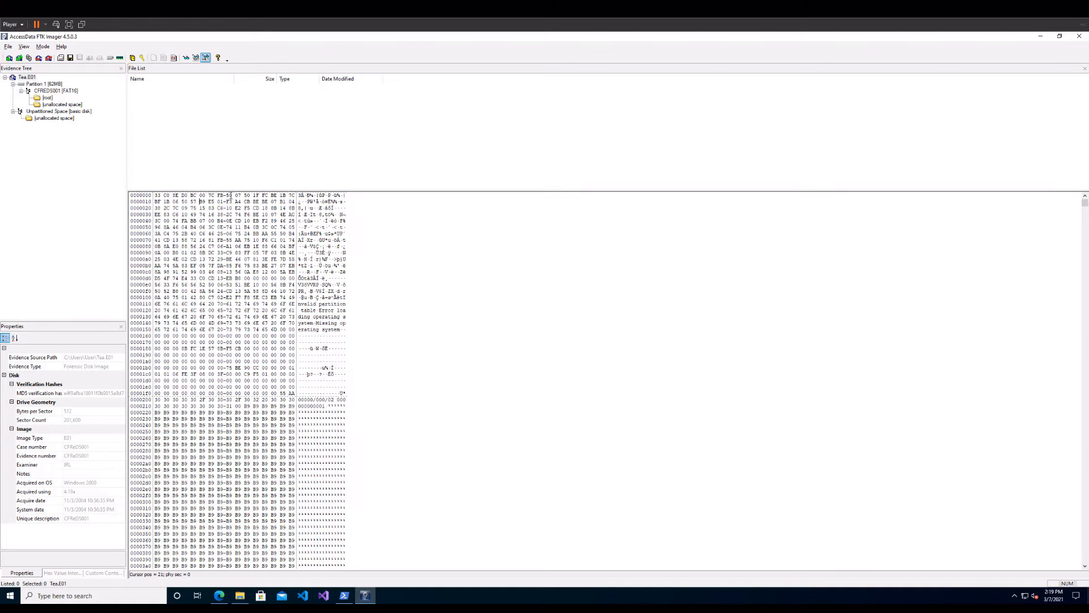
{"action": "left_click_drag", "start_coordinate": [252, 196], "coordinate": [265, 197]}
{"action": "right_click", "coordinate": [264, 198]}
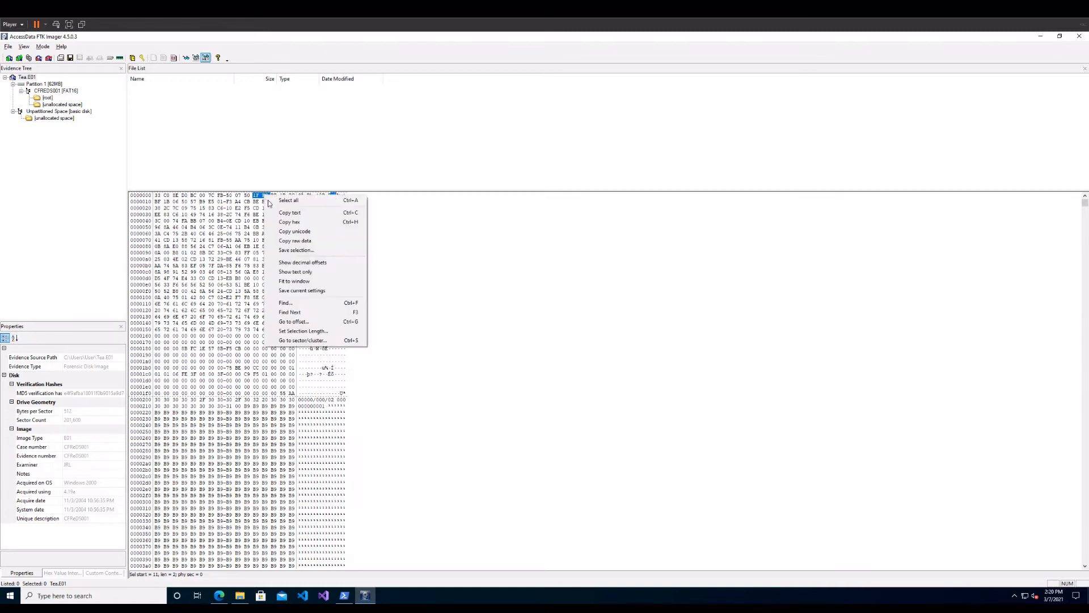
{"action": "left_click", "coordinate": [301, 221]}
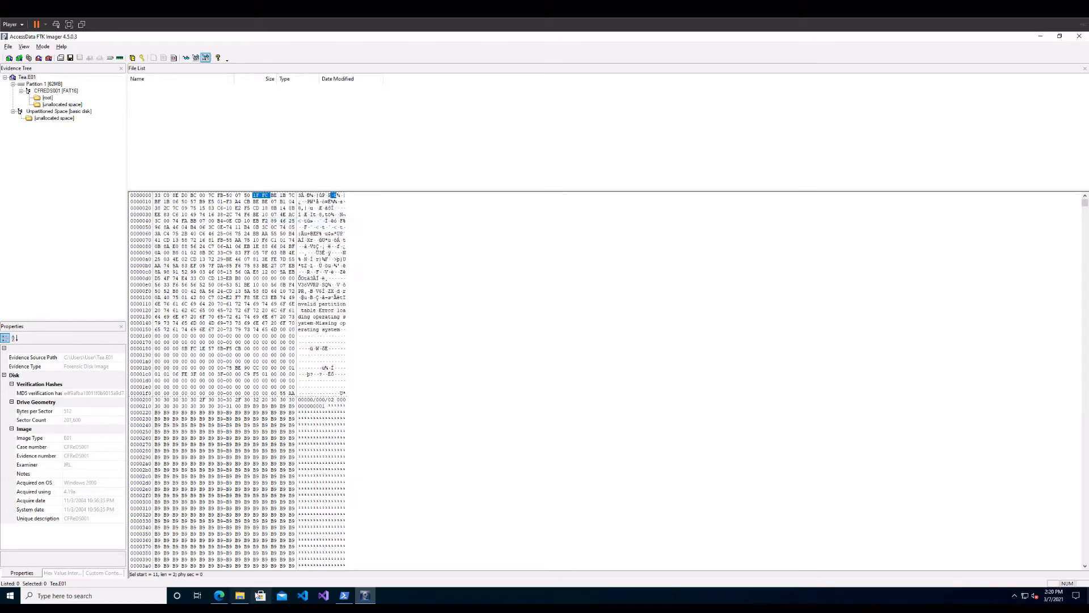
- Switch to the RapidTables hex-to-decimal converter in Edge, convert 1FFC and highlight its decimal value
{"action": "left_click", "coordinate": [219, 596]}
{"action": "left_click", "coordinate": [371, 194]}
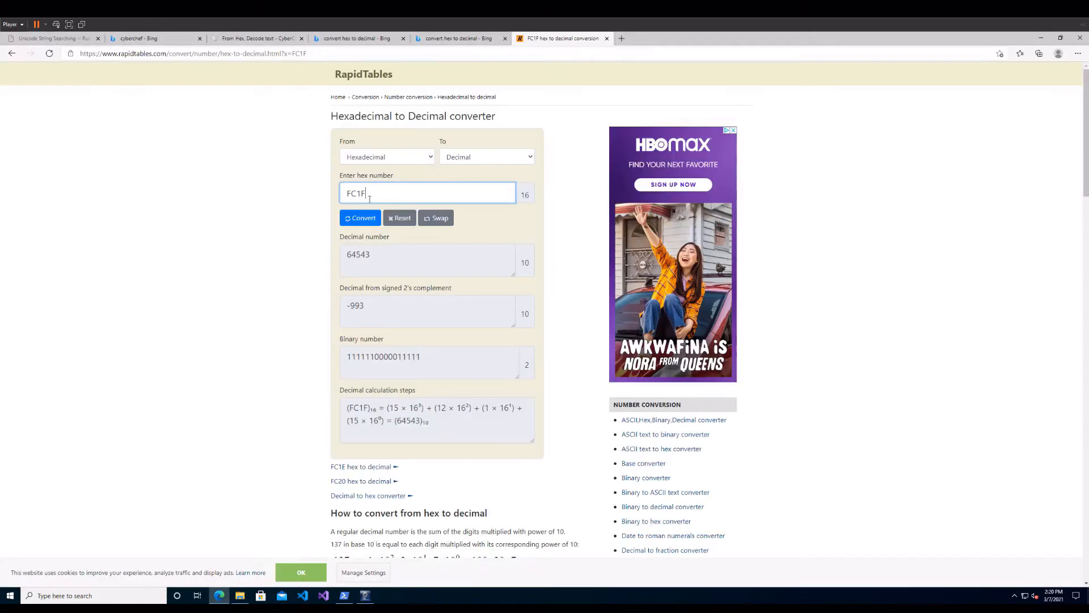
{"action": "left_click_drag", "start_coordinate": [372, 194], "coordinate": [335, 199]}
{"action": "type", "text": "1FFC"}
{"action": "left_click", "coordinate": [358, 224]}
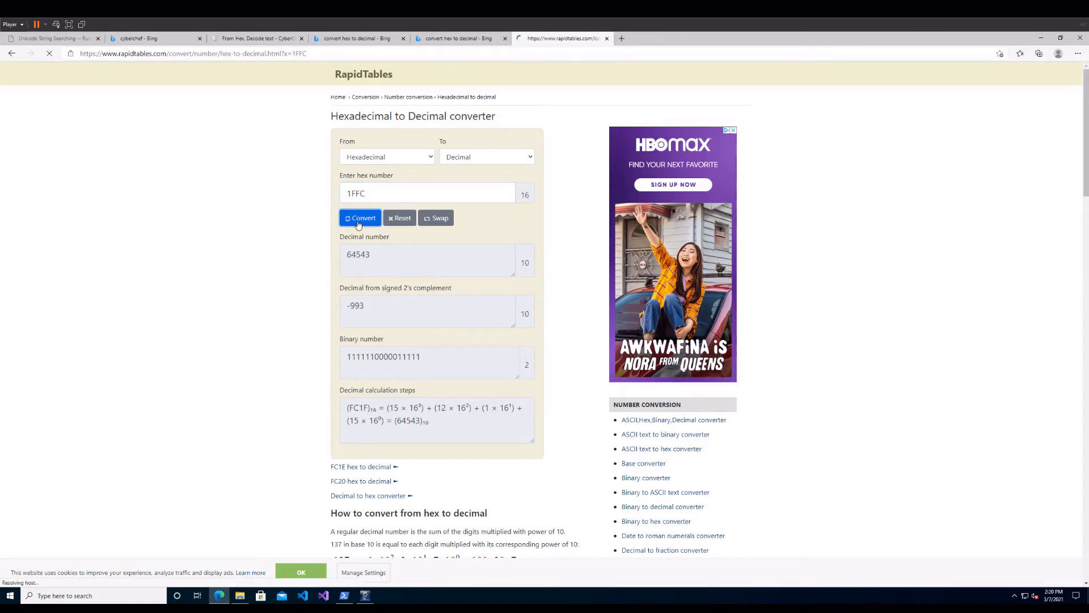
{"action": "double_click", "coordinate": [353, 258]}
{"action": "left_click", "coordinate": [353, 261]}
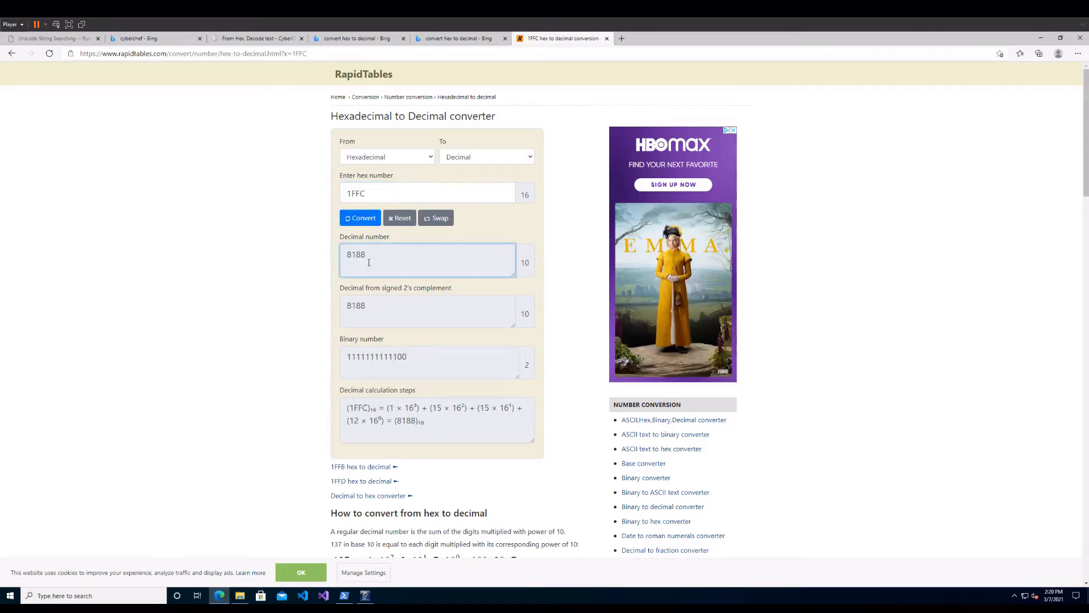
{"action": "left_click_drag", "start_coordinate": [369, 257], "coordinate": [349, 257]}
- Swap the byte order of the hex number and convert FC1F to decimal
{"action": "left_click", "coordinate": [395, 190]}
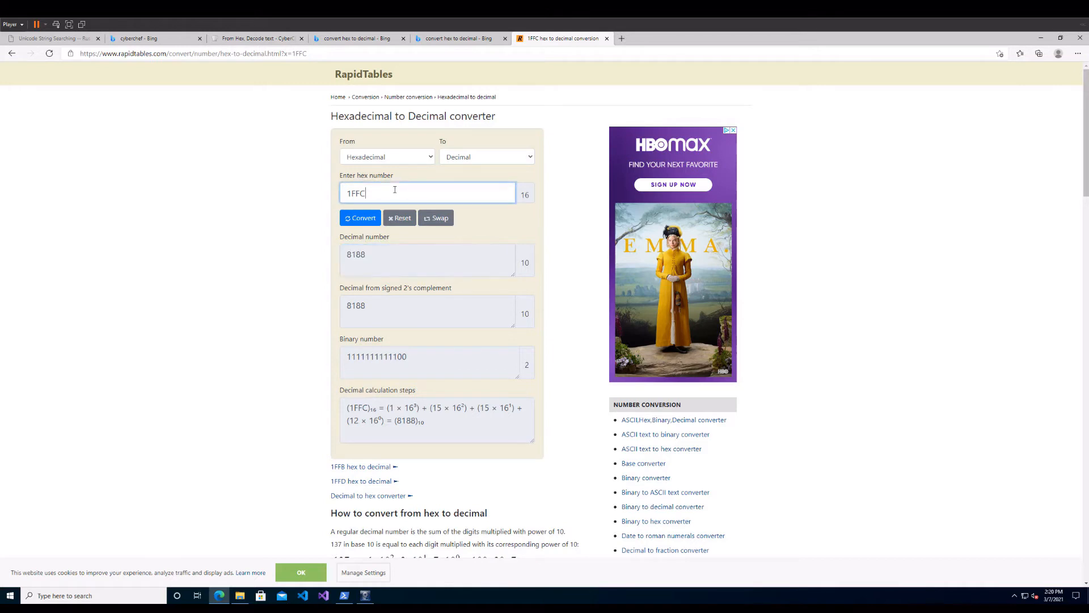
{"action": "left_click_drag", "start_coordinate": [369, 196], "coordinate": [358, 201]}
{"action": "key", "text": "BackSpace"}
{"action": "key", "text": "Home"}
{"action": "type", "text": "FC"}
{"action": "left_click", "coordinate": [366, 220]}
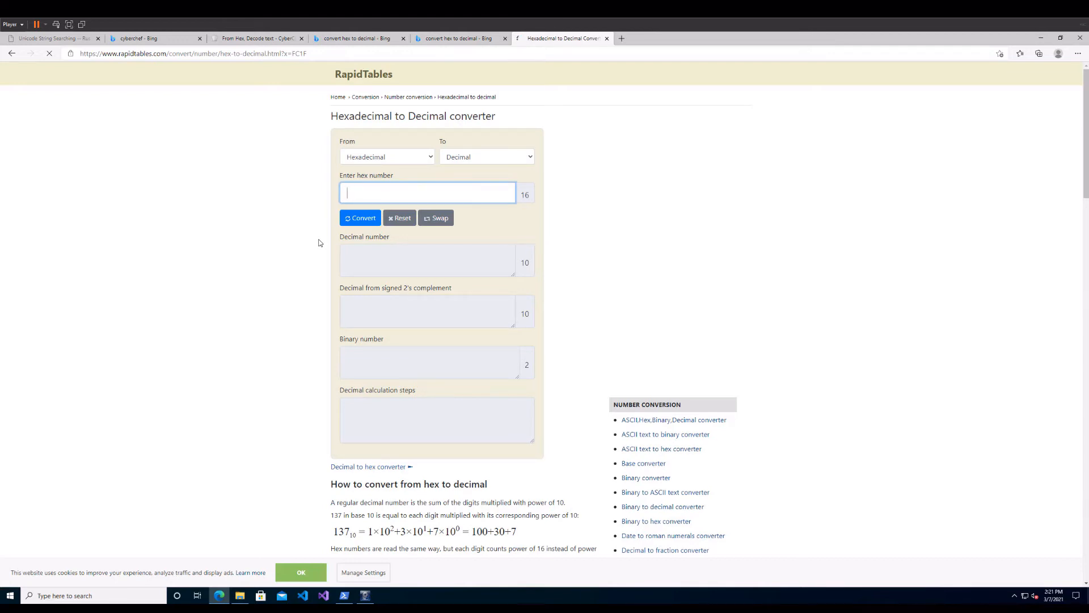
- Switch to FTK Imager and view the MBR entry under Unpartitioned Space, followed by the data of Partition 1
{"action": "left_click", "coordinate": [365, 596]}
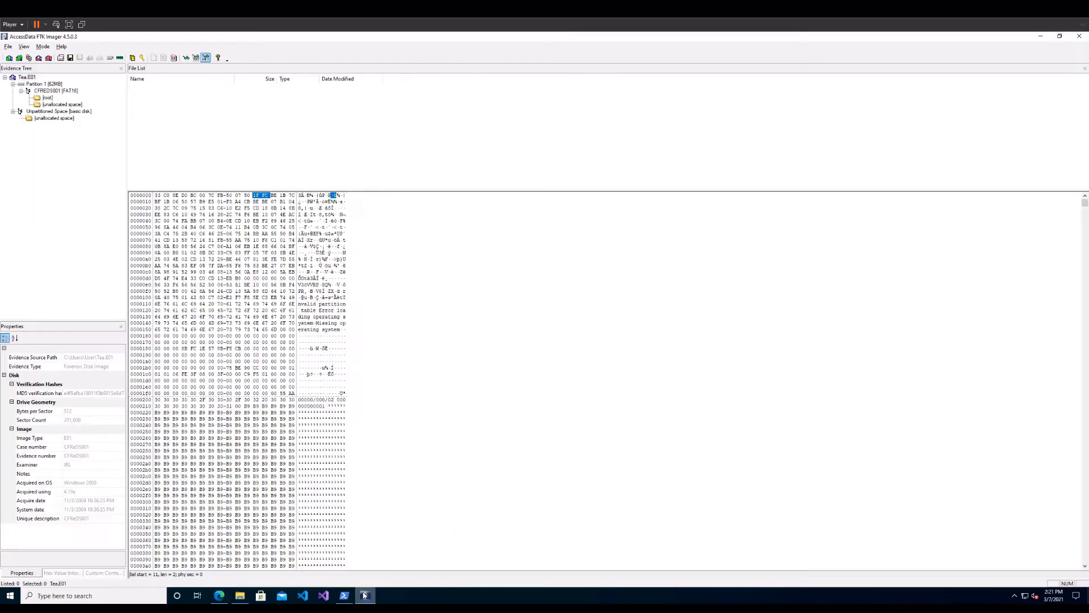
{"action": "left_click", "coordinate": [344, 275]}
{"action": "left_click", "coordinate": [78, 112]}
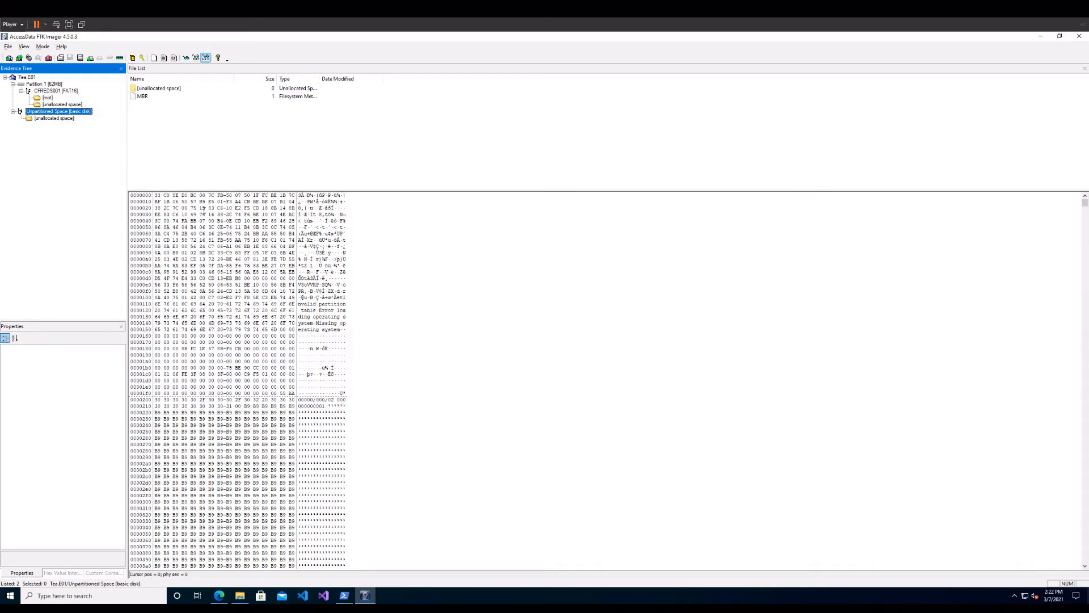
{"action": "left_click", "coordinate": [149, 98]}
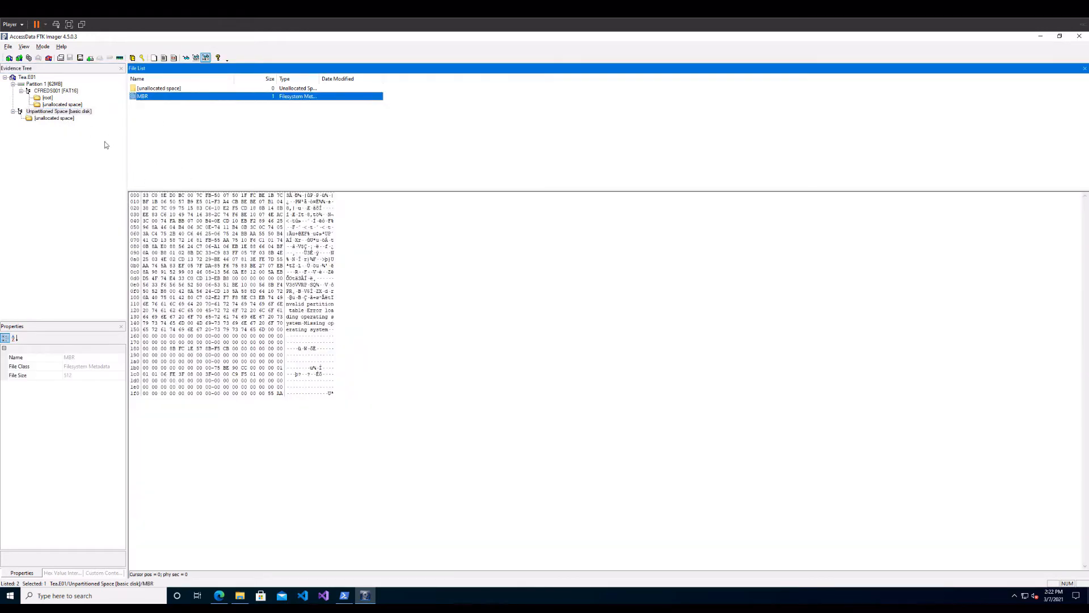
{"action": "left_click", "coordinate": [59, 91]}
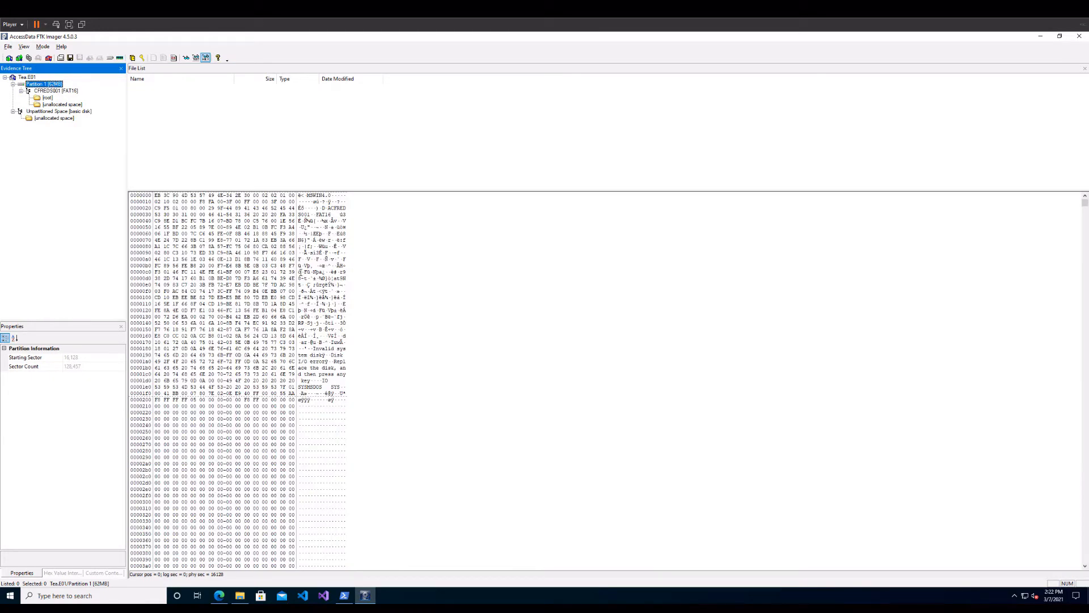
- Search downward through the Tea.E01 image for the text FAT16
{"action": "left_click", "coordinate": [29, 77]}
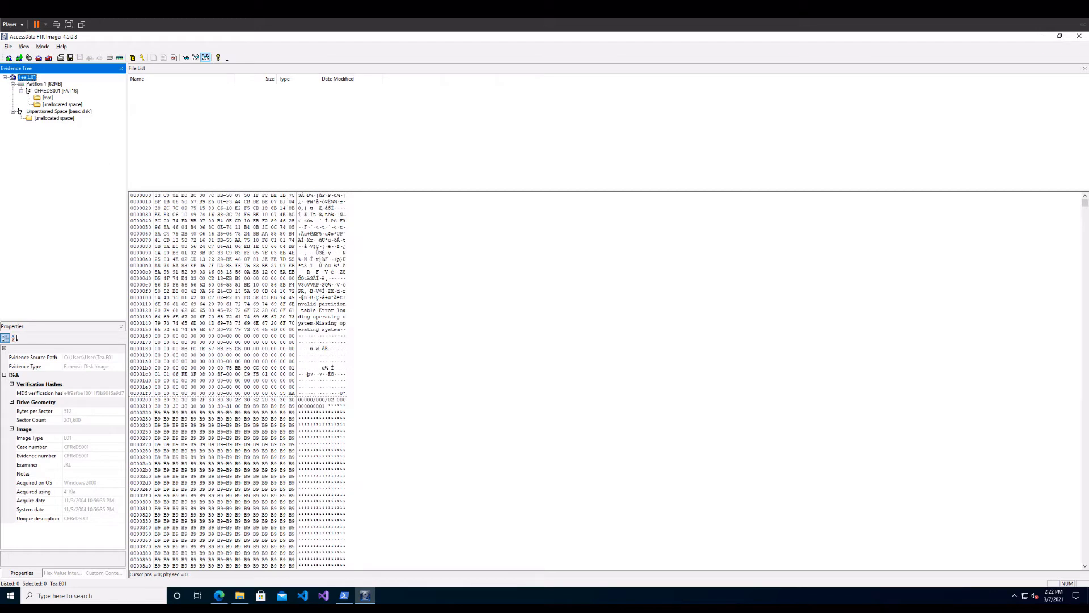
{"action": "left_click", "coordinate": [371, 263]}
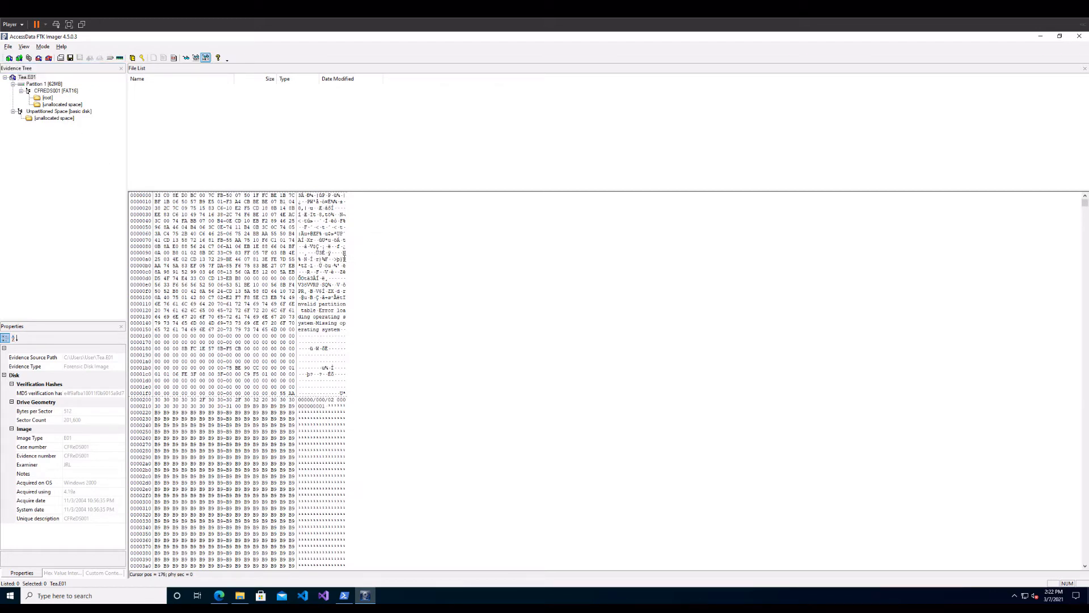
{"action": "key", "text": "ctrl+f"}
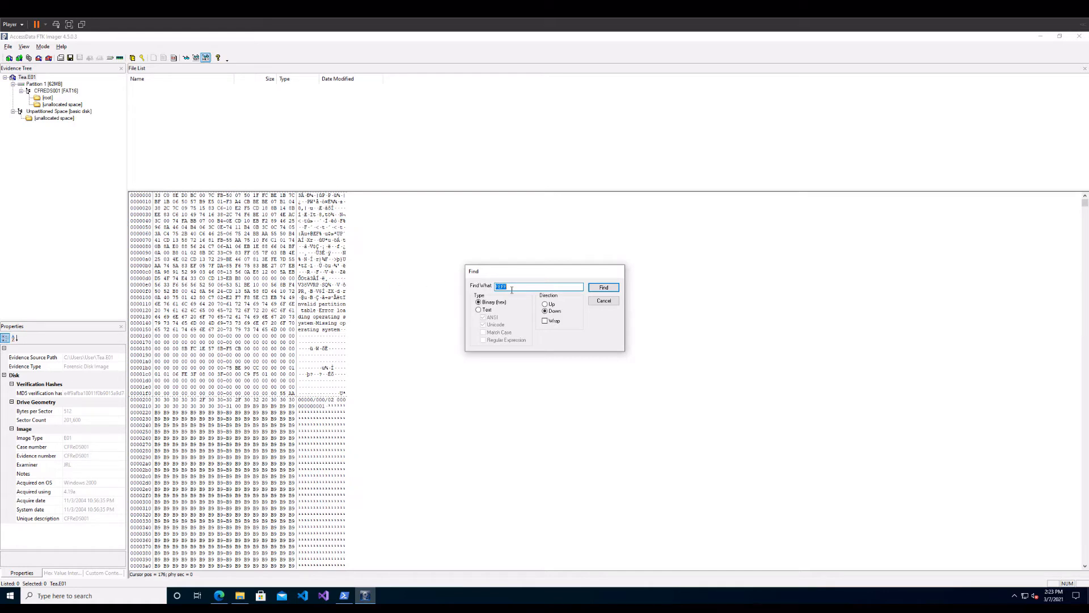
{"action": "left_click", "coordinate": [487, 310]}
{"action": "left_click", "coordinate": [494, 325]}
{"action": "double_click", "coordinate": [500, 287]}
{"action": "type", "text": "FAT16"}
{"action": "key", "text": "Return"}
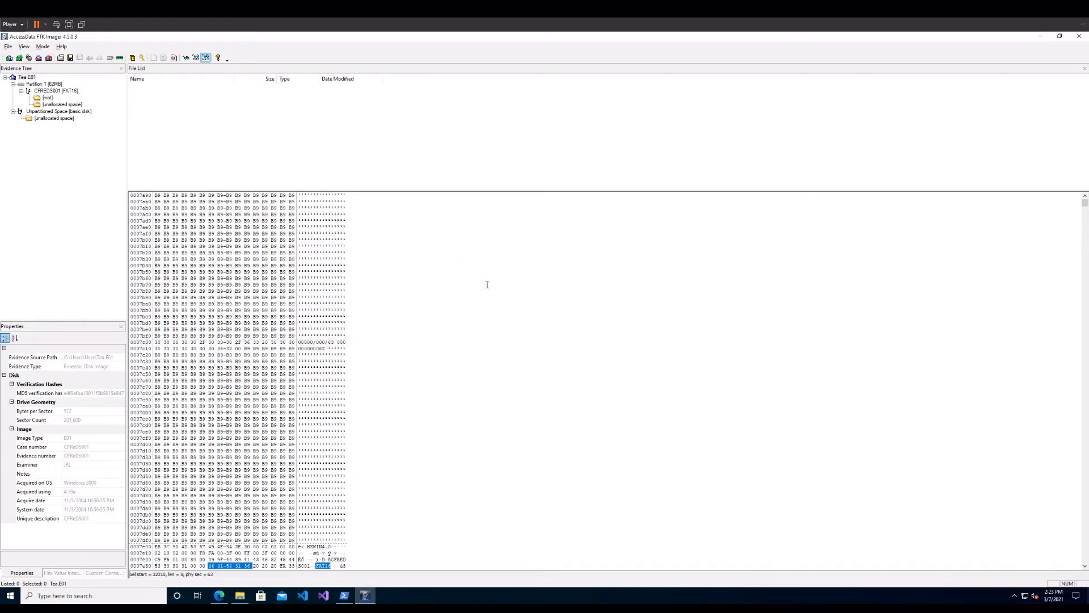
- Select the two bytes at position 11 of the FAT16 boot sector that starts at offset 7e00
{"action": "scroll", "coordinate": [471, 289], "scroll_direction": "down", "scroll_amount": 7}
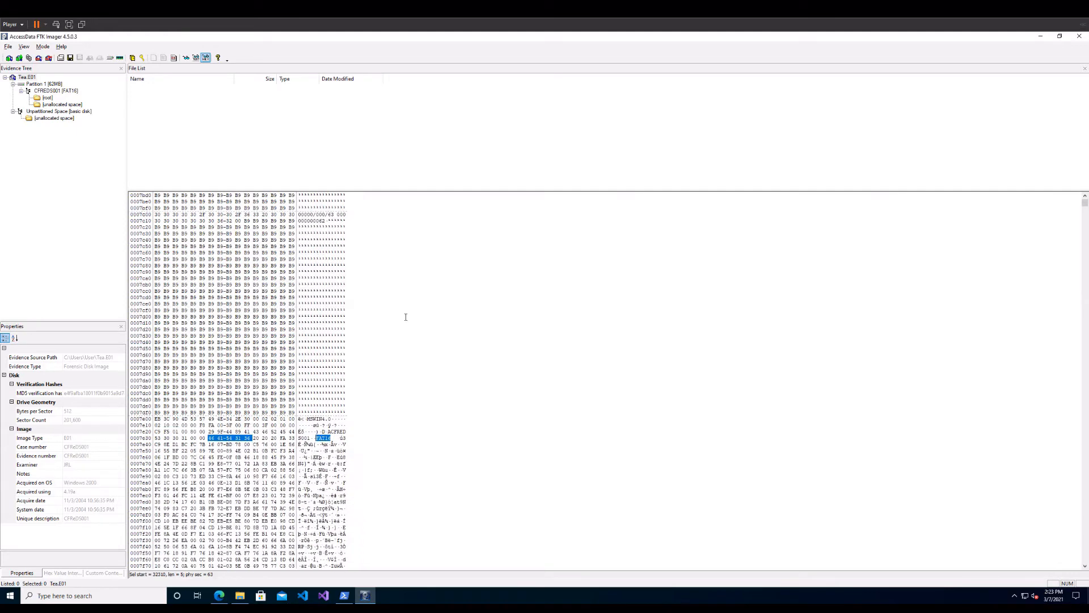
{"action": "scroll", "coordinate": [406, 316], "scroll_direction": "down", "scroll_amount": 5}
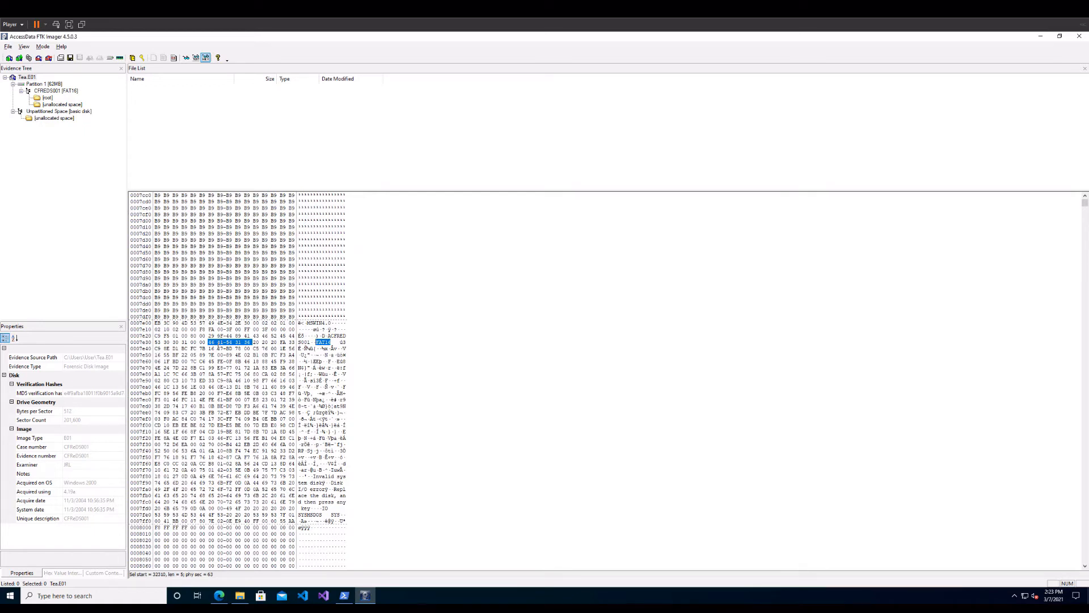
{"action": "scroll", "coordinate": [219, 348], "scroll_direction": "down", "scroll_amount": 1}
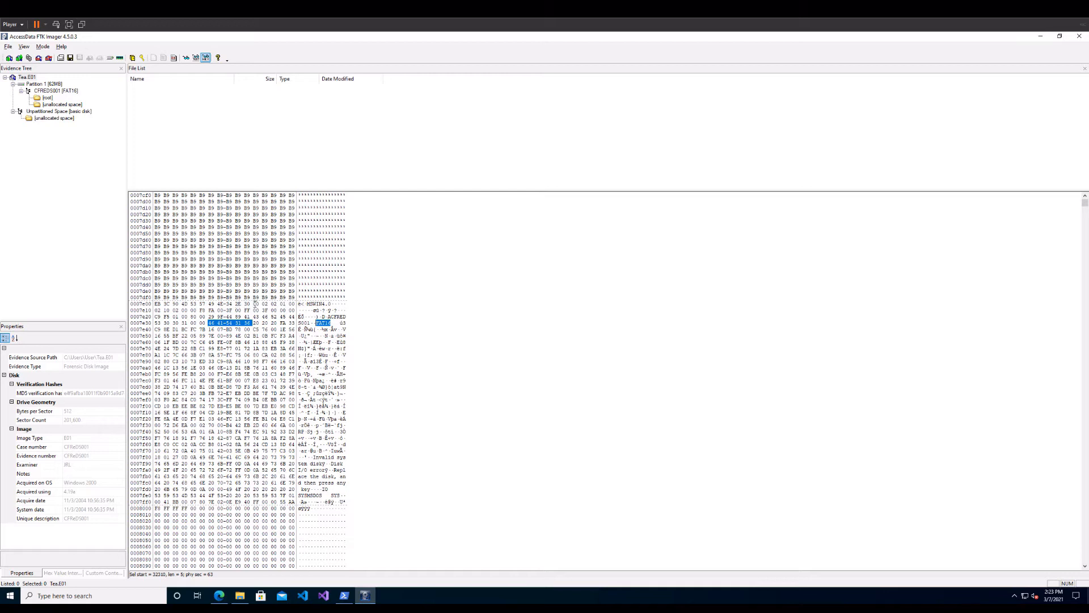
{"action": "left_click_drag", "start_coordinate": [253, 304], "coordinate": [270, 304]}
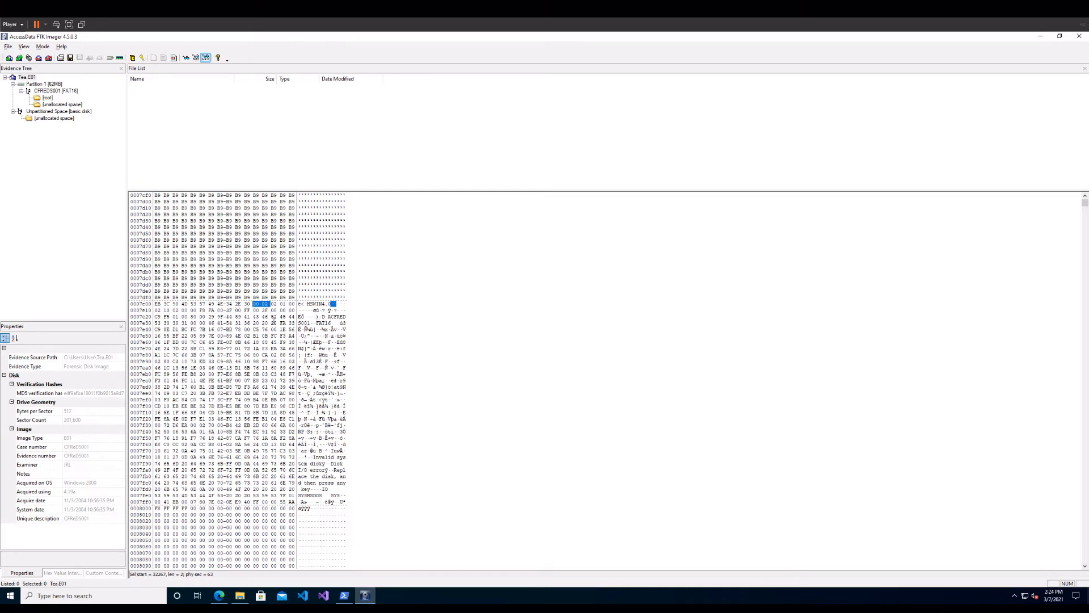
- Convert hex 0200 to decimal on the RapidTables page in Edge and return to FTK Imager
{"action": "mouse_move", "coordinate": [220, 595]}
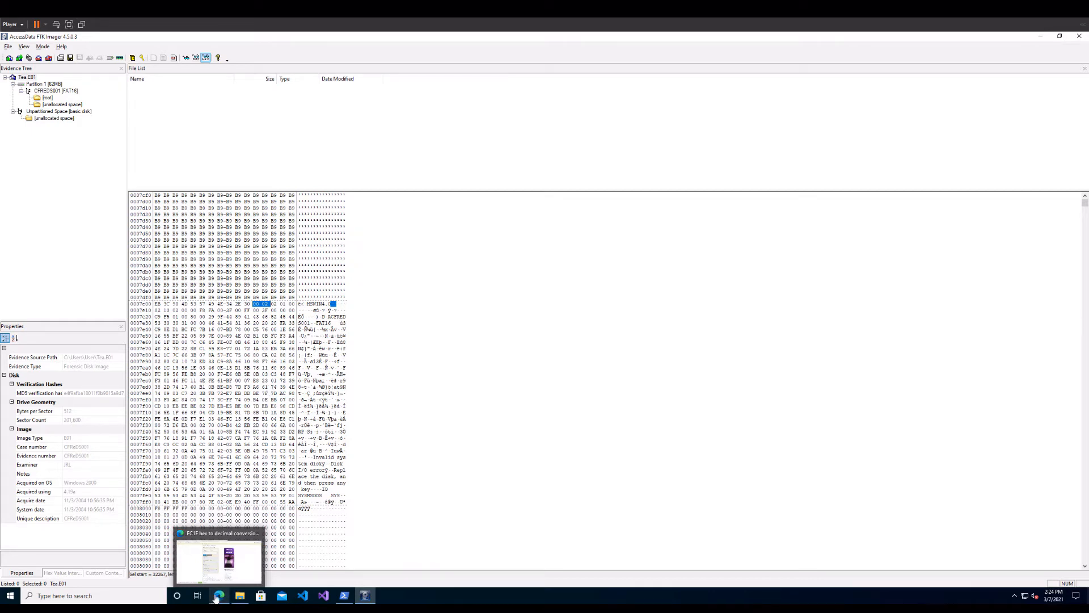
{"action": "left_click", "coordinate": [213, 573]}
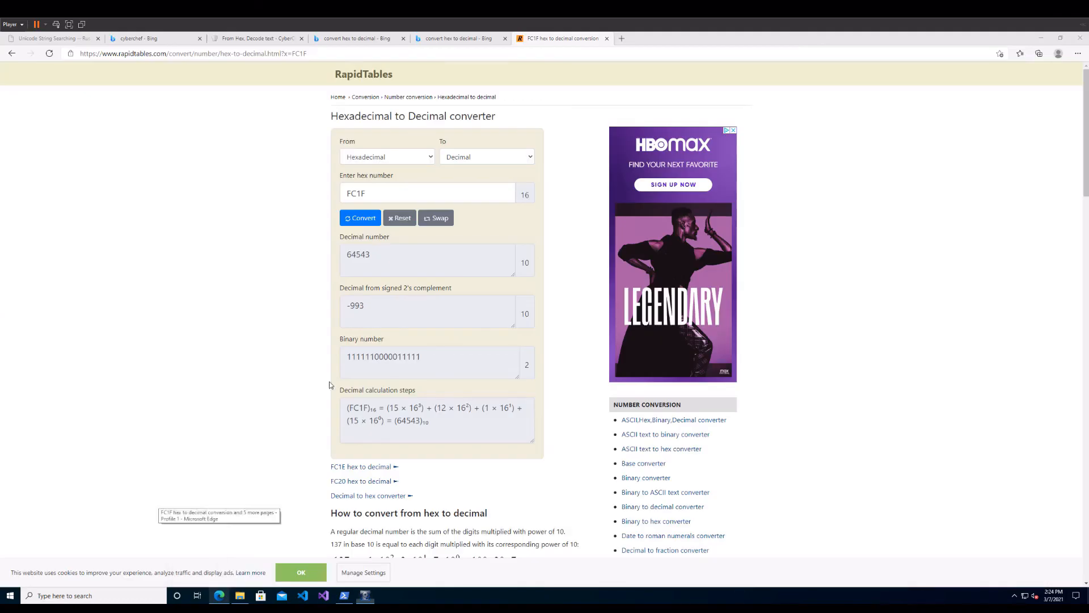
{"action": "left_click_drag", "start_coordinate": [383, 188], "coordinate": [336, 194]}
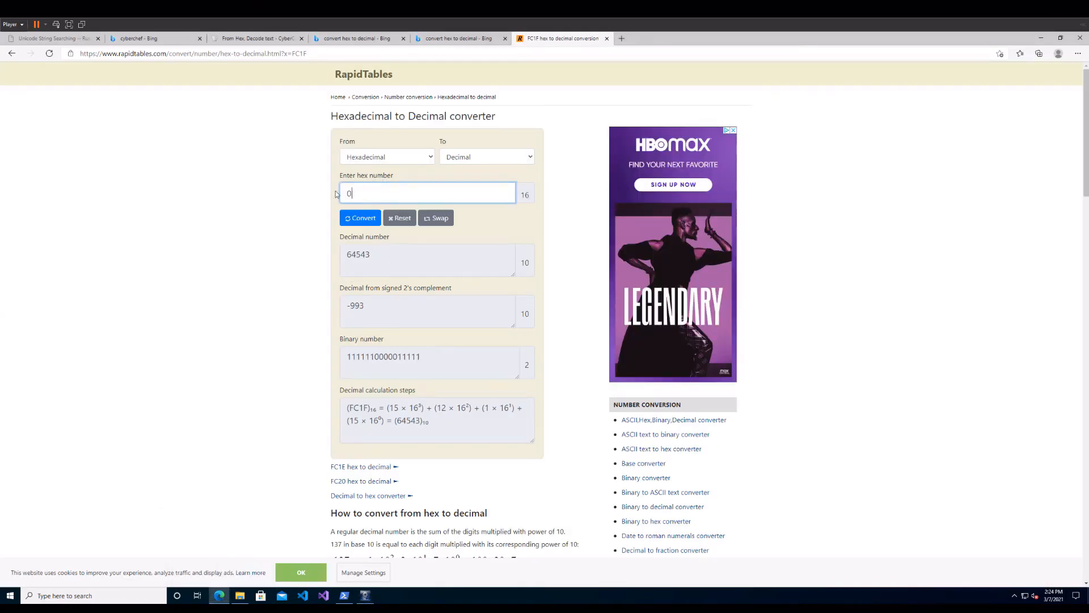
{"action": "left_click", "coordinate": [350, 219]}
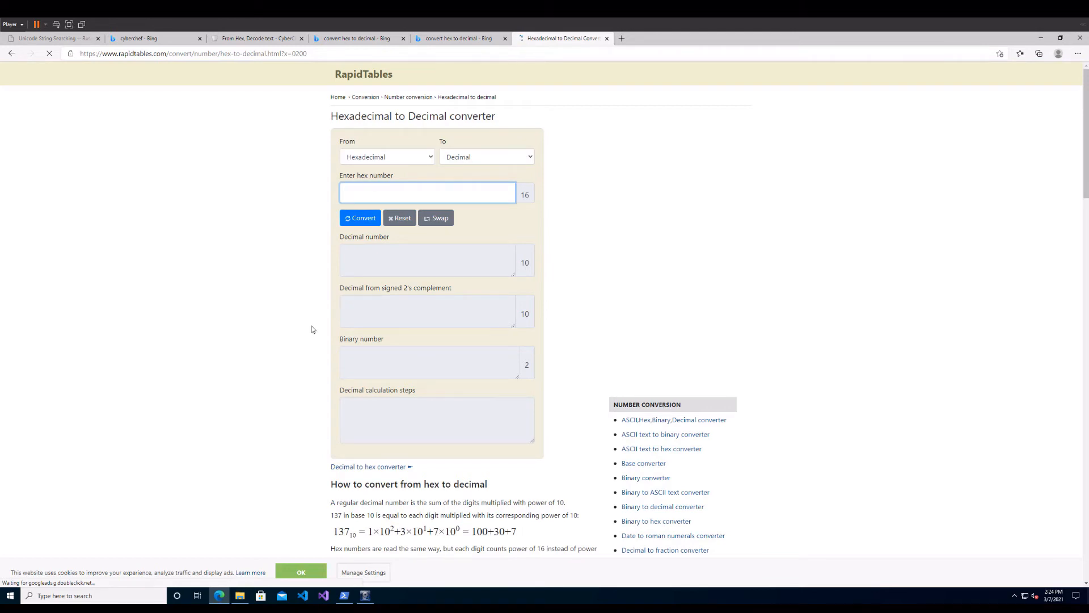
{"action": "left_click", "coordinate": [365, 595]}
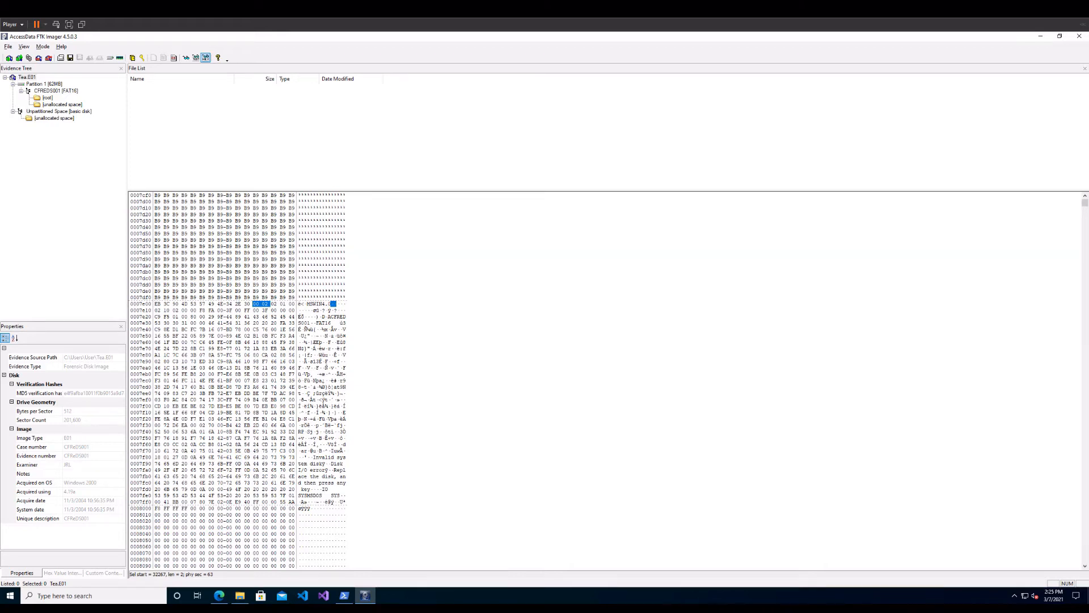
- Search downward for the next FAT16 occurrences and bring the boot sector at offset 7e0000 into view
{"action": "left_click", "coordinate": [366, 310]}
{"action": "key", "text": "ctrl+f"}
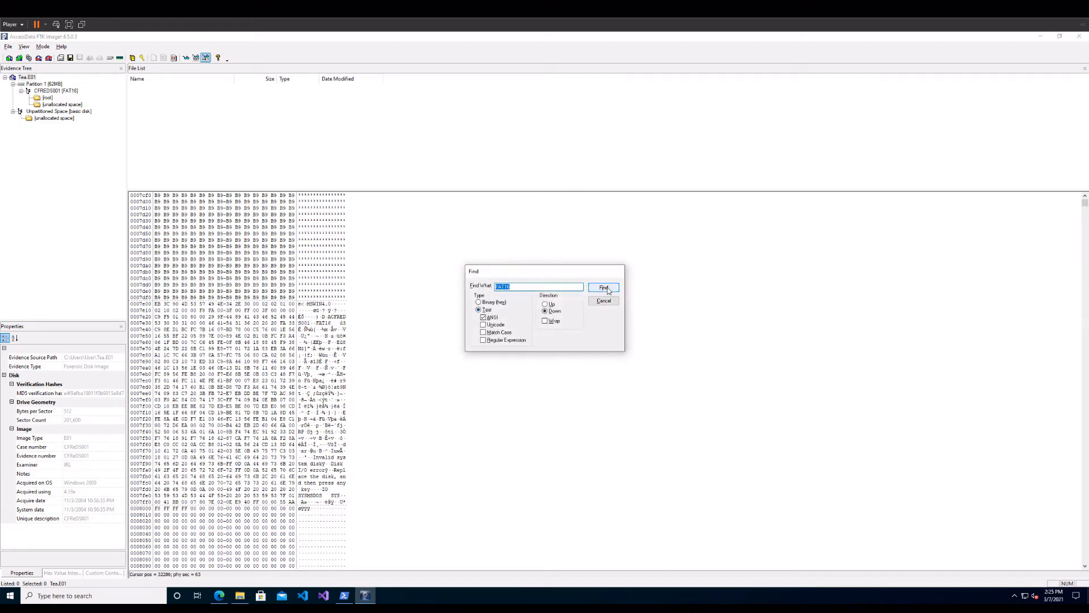
{"action": "left_click", "coordinate": [607, 289]}
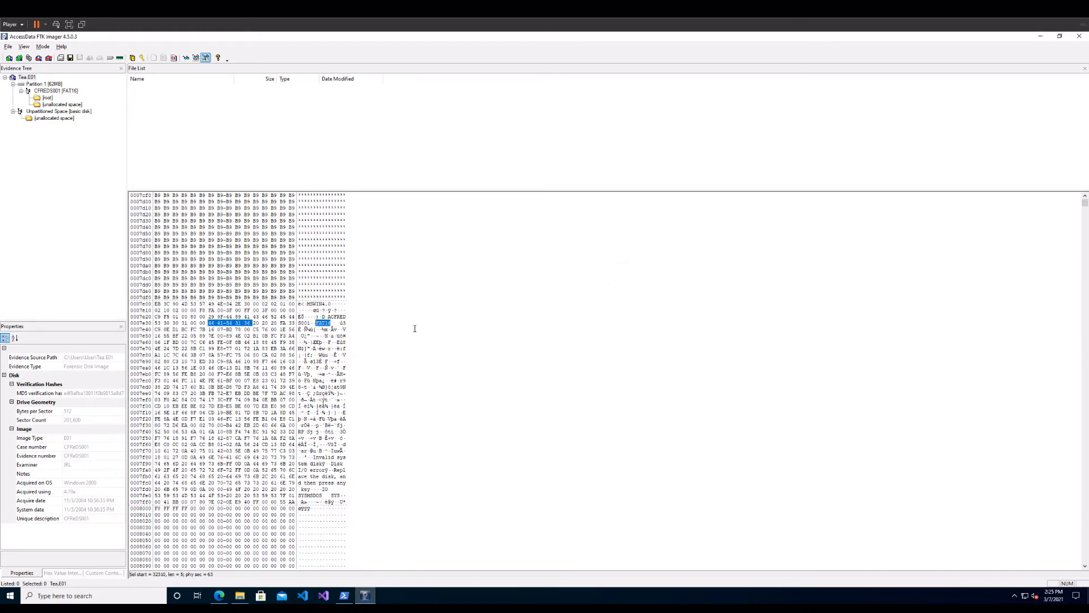
{"action": "key", "text": "F3"}
{"action": "scroll", "coordinate": [397, 334], "scroll_direction": "down", "scroll_amount": 4}
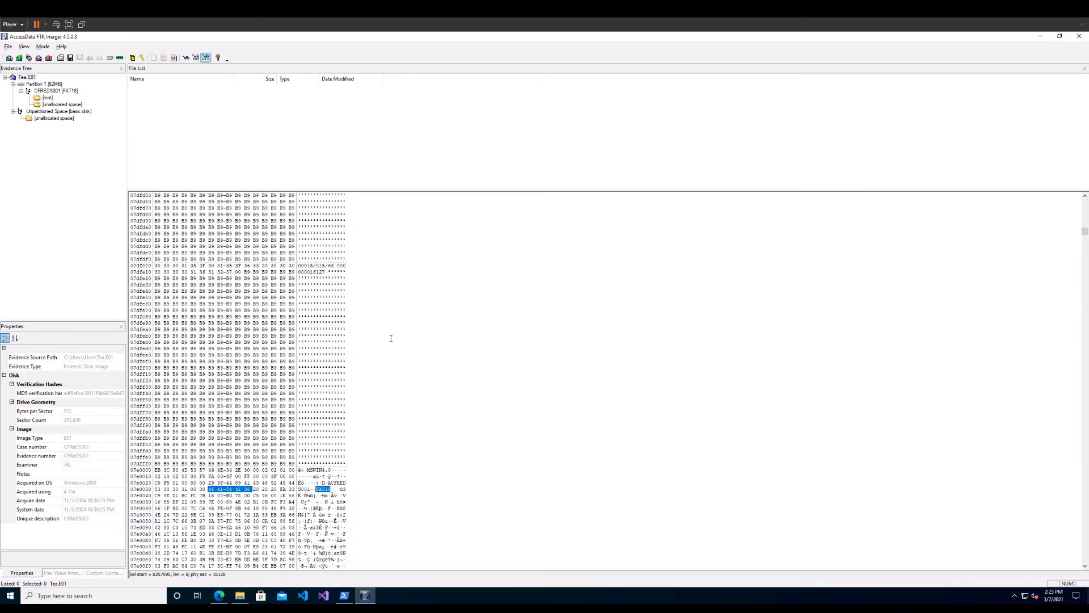
{"action": "scroll", "coordinate": [391, 339], "scroll_direction": "down", "scroll_amount": 7}
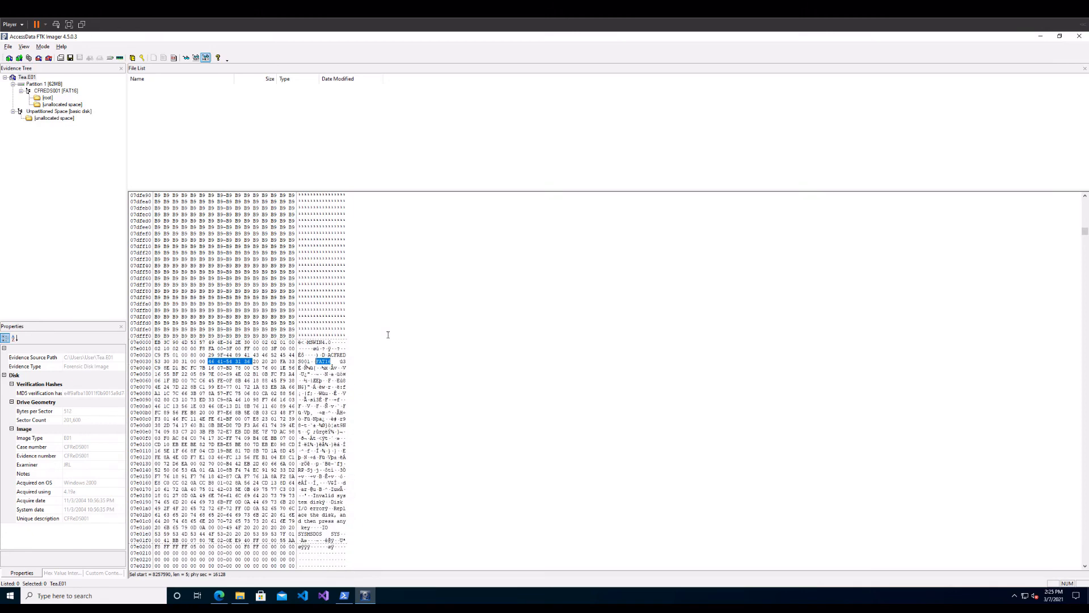
{"action": "scroll", "coordinate": [388, 335], "scroll_direction": "down", "scroll_amount": 5}
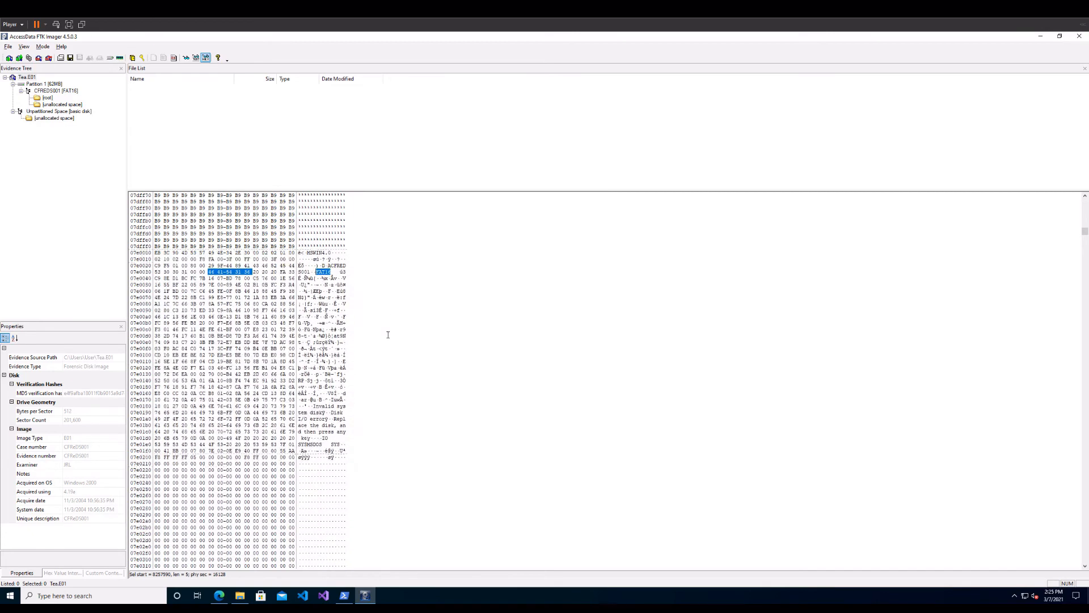
{"action": "scroll", "coordinate": [388, 335], "scroll_direction": "down", "scroll_amount": 1}
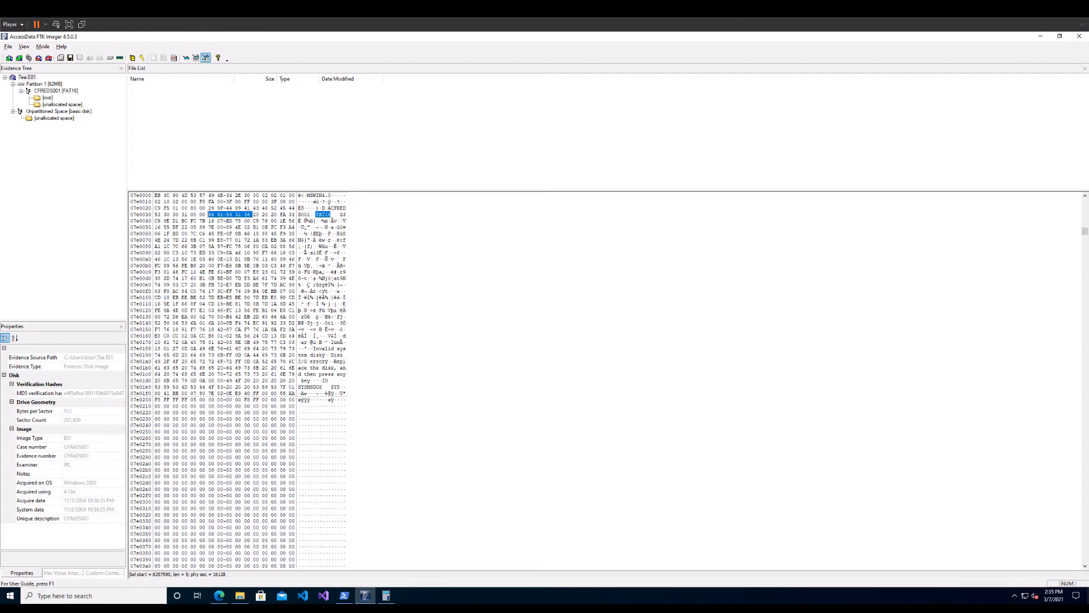
- Select the two sectors-per-FAT bytes, FA 00, at position 22 of the boot sector starting at 7e0000
{"action": "left_click", "coordinate": [167, 202]}
{"action": "left_click_drag", "start_coordinate": [156, 201], "coordinate": [164, 202]}
{"action": "left_click", "coordinate": [202, 202]}
{"action": "left_click_drag", "start_coordinate": [212, 202], "coordinate": [215, 202]}
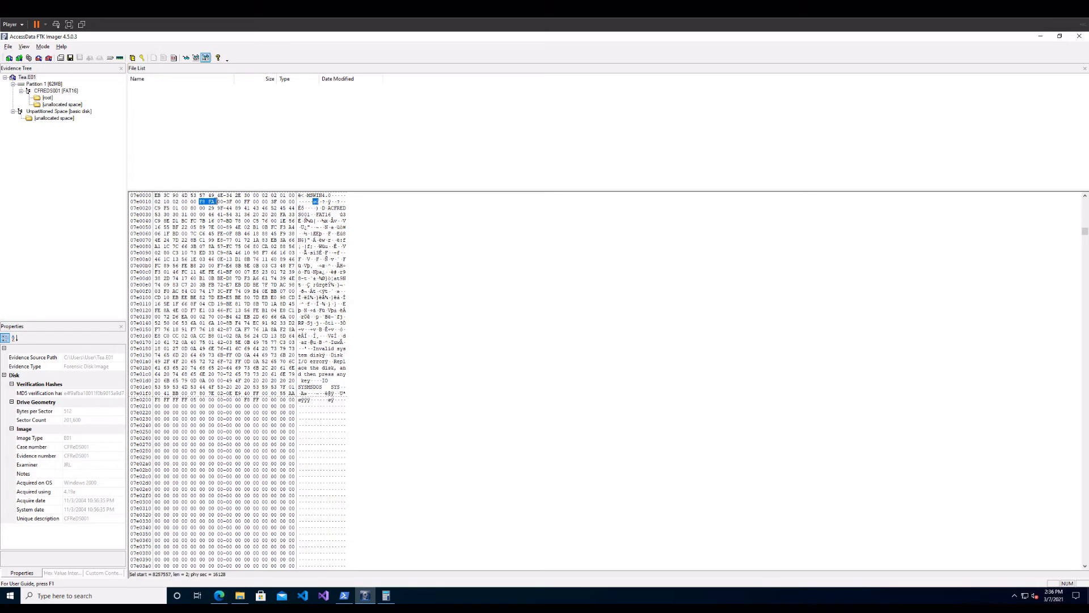
{"action": "left_click", "coordinate": [211, 202]}
{"action": "left_click_drag", "start_coordinate": [216, 201], "coordinate": [226, 202]}
- Switch to the RapidTables page in Edge and convert hex fa to decimal
{"action": "mouse_move", "coordinate": [222, 600]}
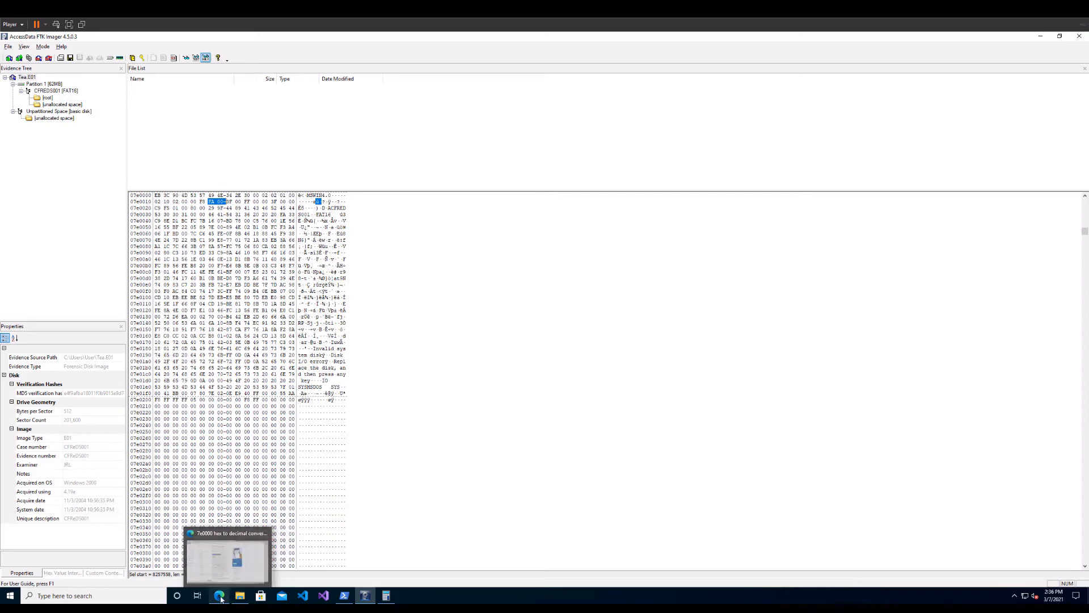
{"action": "left_click", "coordinate": [227, 545]}
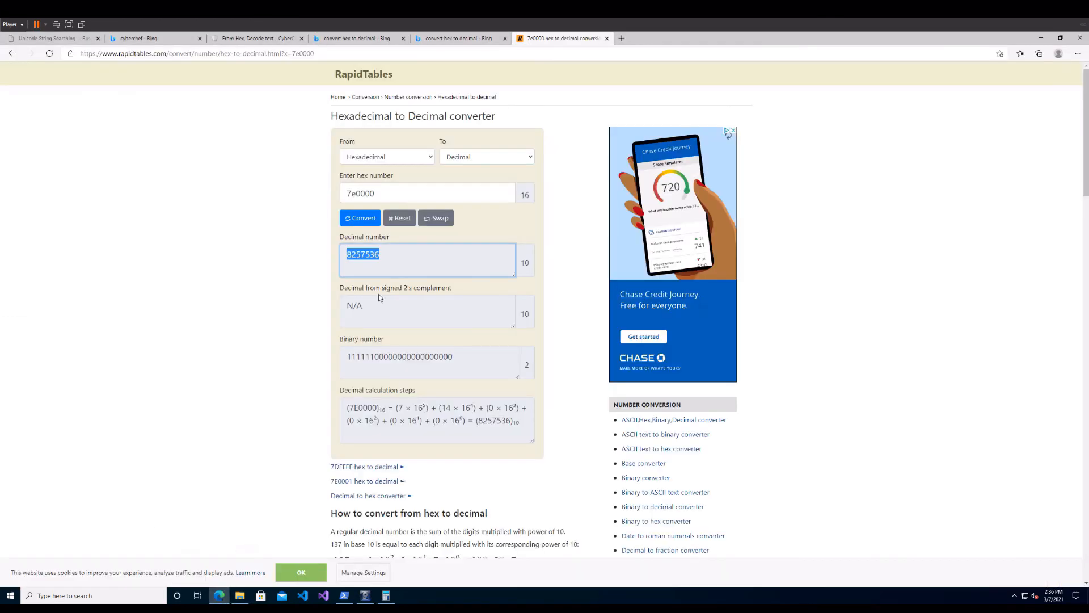
{"action": "left_click_drag", "start_coordinate": [392, 193], "coordinate": [337, 198]}
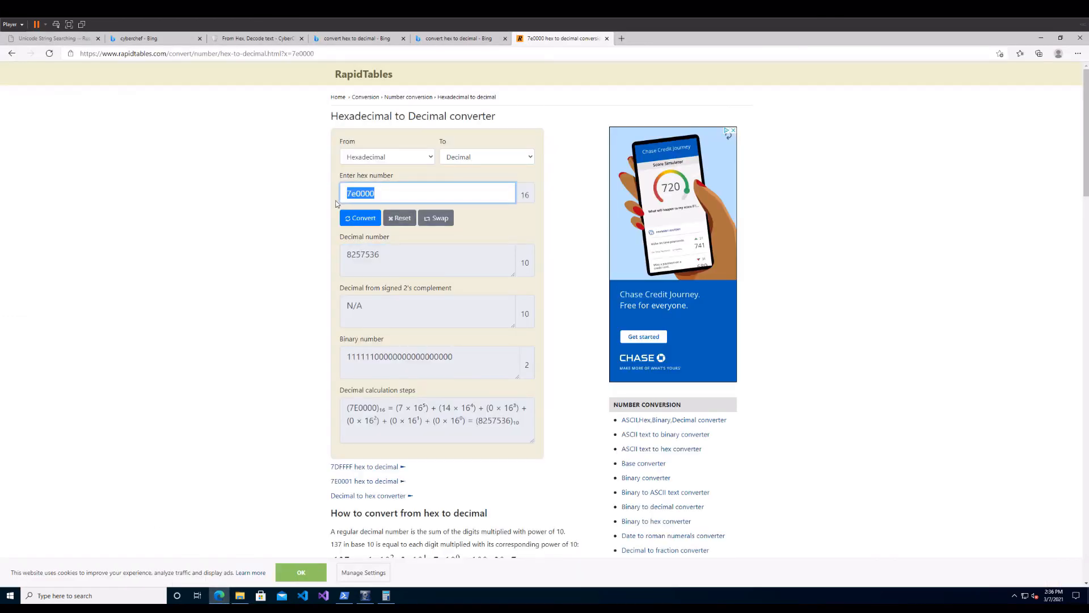
{"action": "type", "text": "fa"}
{"action": "left_click", "coordinate": [363, 224]}
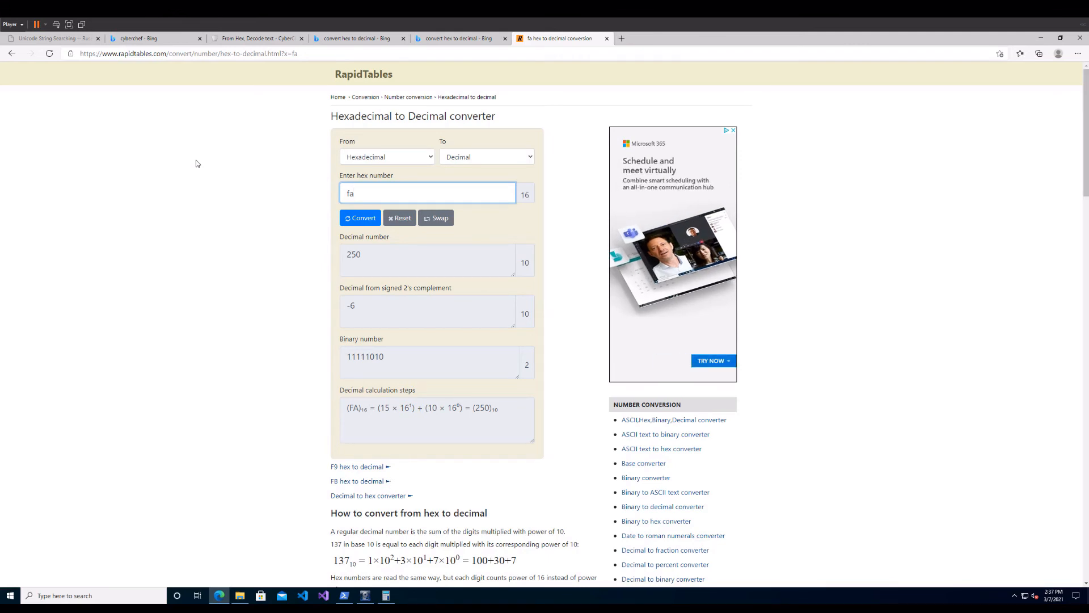
- Switch to Calculator and multiply 250 by 512, followed by multiplying that product by 2
{"action": "left_click", "coordinate": [386, 595]}
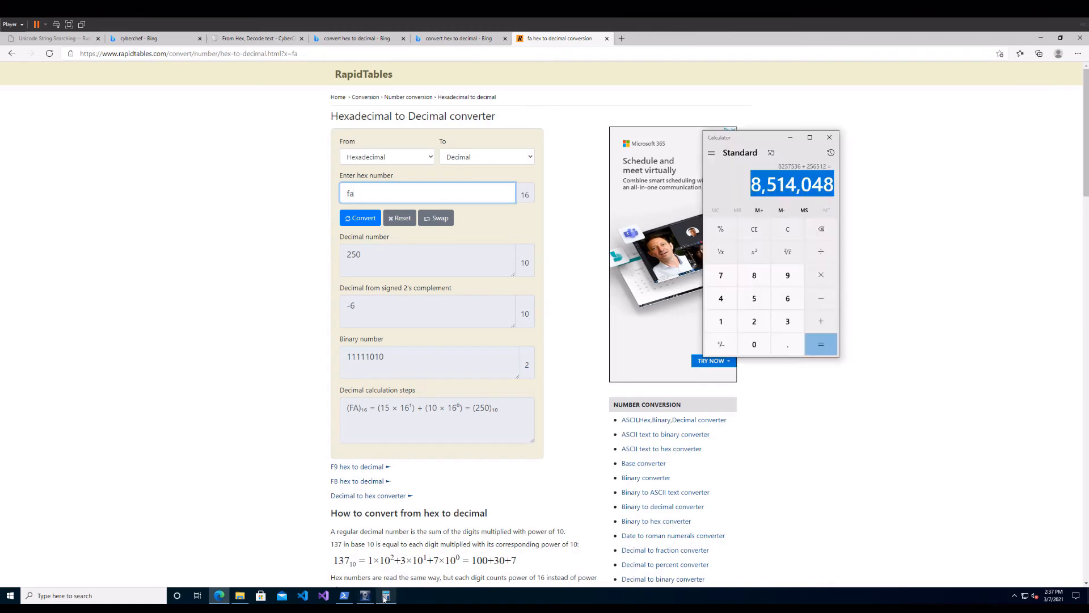
{"action": "type", "text": "2"}
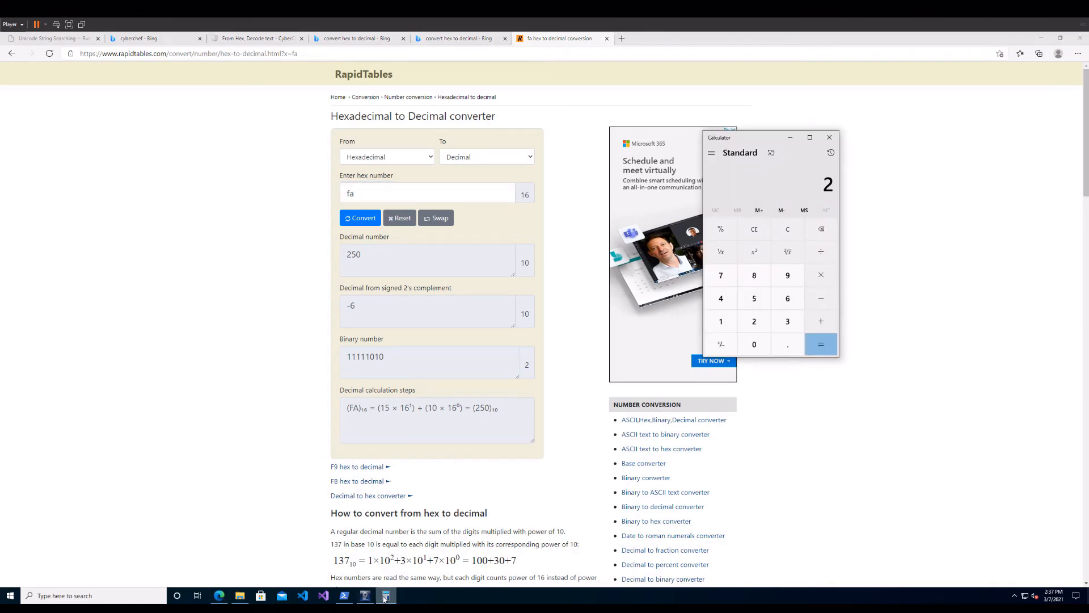
{"action": "type", "text": "052550"}
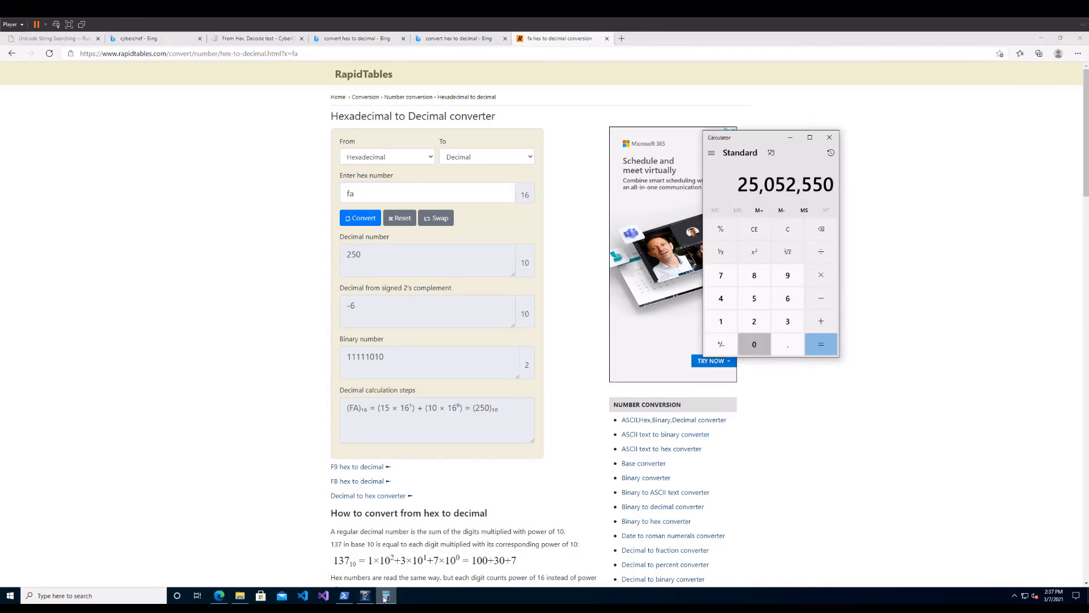
{"action": "key", "text": "BackSpace"}
{"action": "key", "text": "BackSpace"}
{"action": "key", "text": "BackSpace"}
{"action": "key", "text": "BackSpace"}
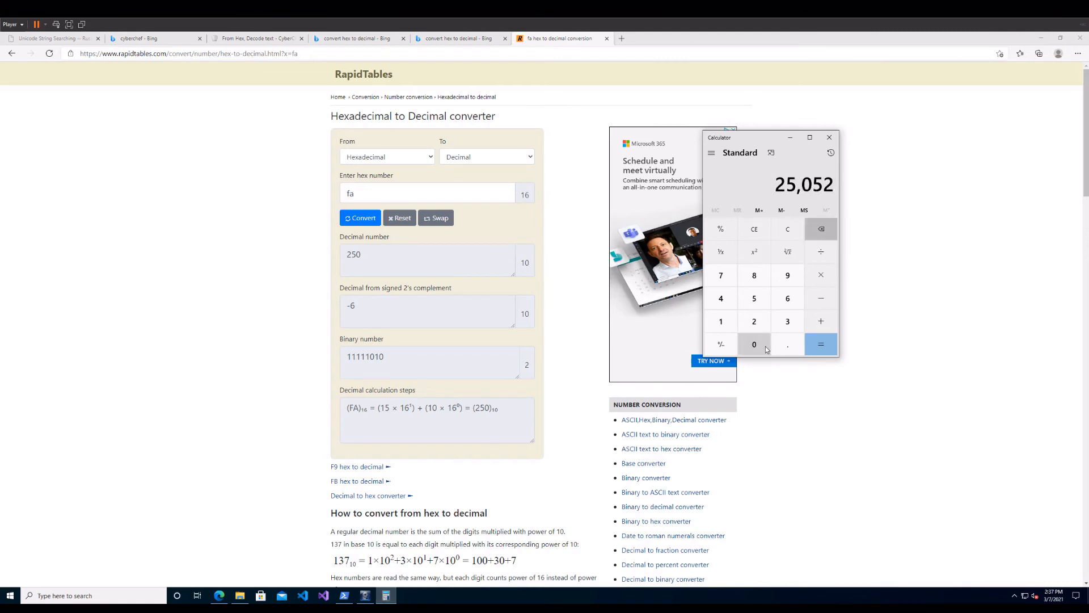
{"action": "type", "text": "*512"}
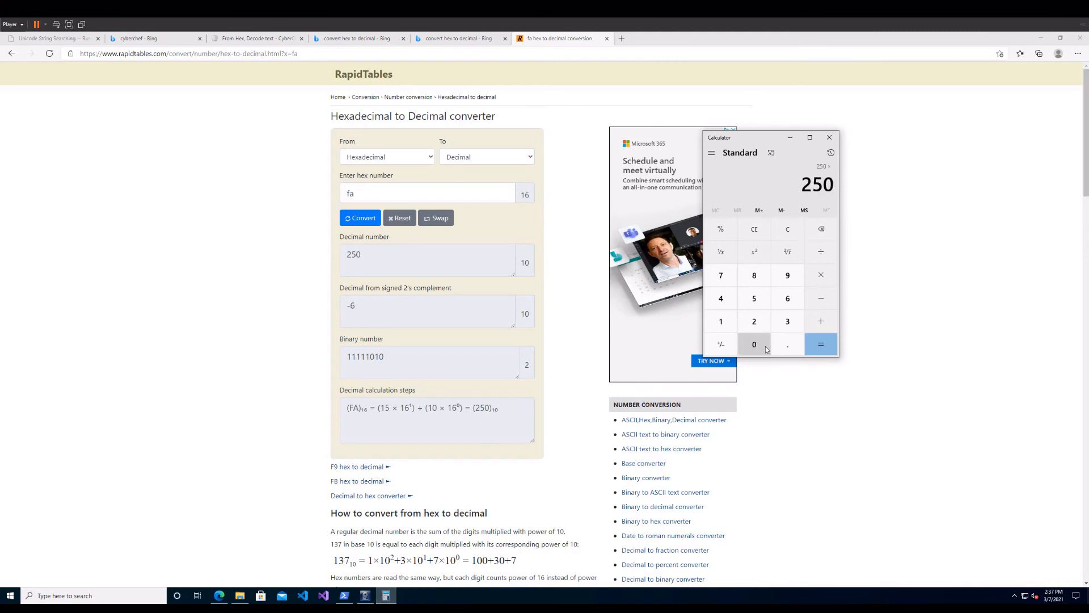
{"action": "key", "text": "Return"}
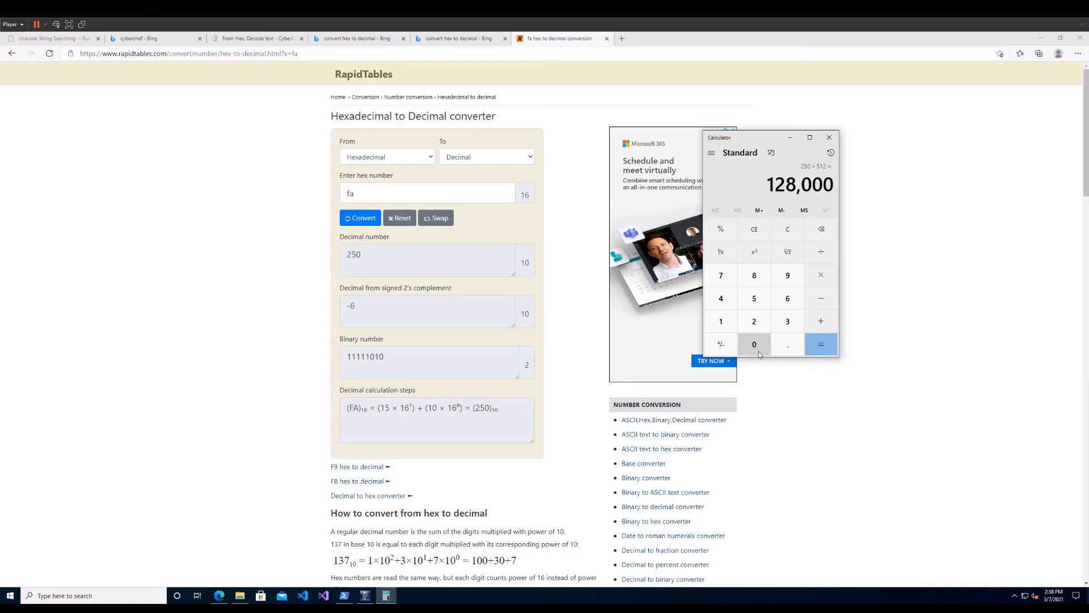
{"action": "type", "text": "*2"}
{"action": "key", "text": "Return"}
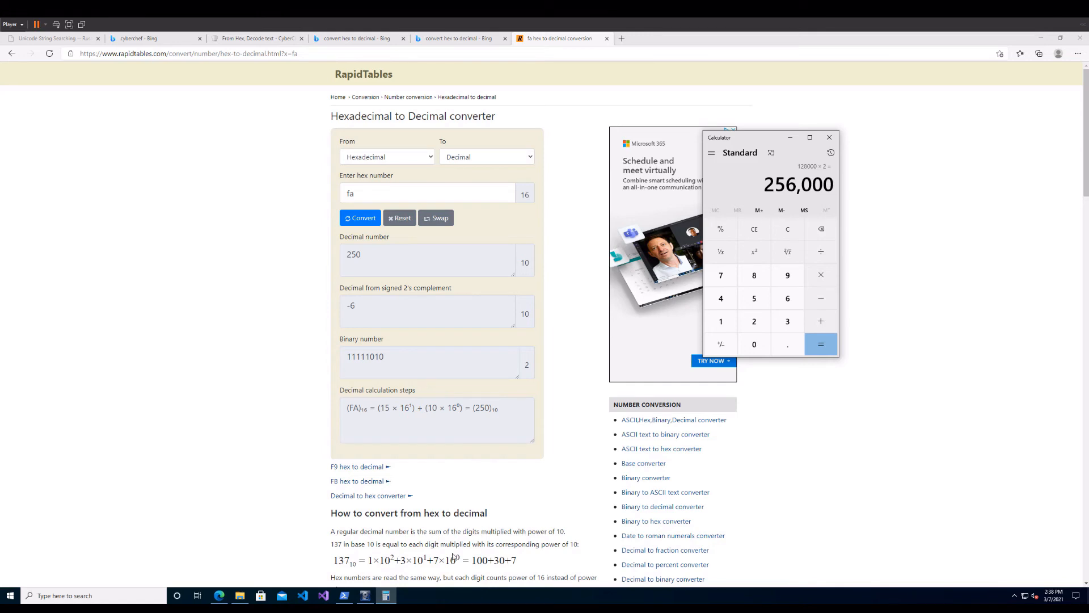
- Switch to FTK Imager and select the 55 AA signature, followed by the whole 512-byte boot sector starting at 7e0000
{"action": "left_click", "coordinate": [366, 596]}
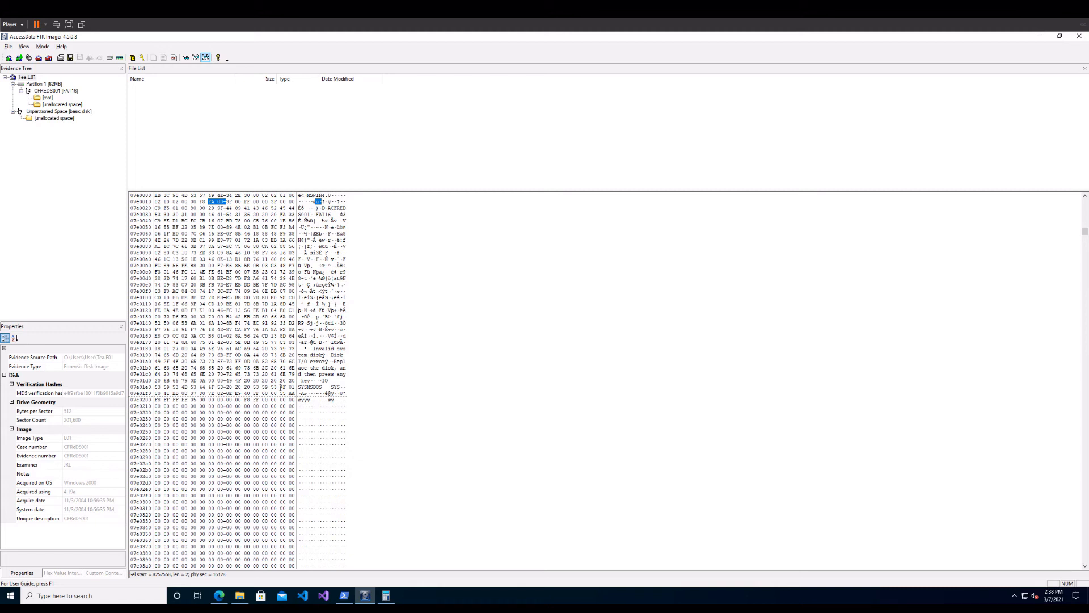
{"action": "left_click_drag", "start_coordinate": [281, 393], "coordinate": [294, 393]}
{"action": "scroll", "coordinate": [172, 228], "scroll_direction": "up", "scroll_amount": 1}
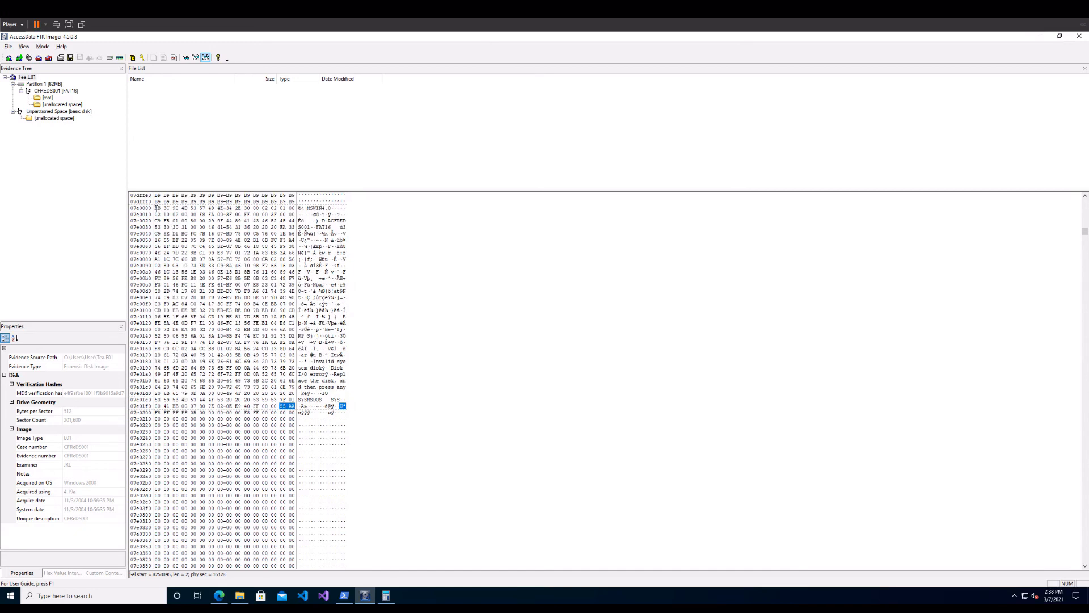
{"action": "left_click_drag", "start_coordinate": [155, 209], "coordinate": [296, 407]}
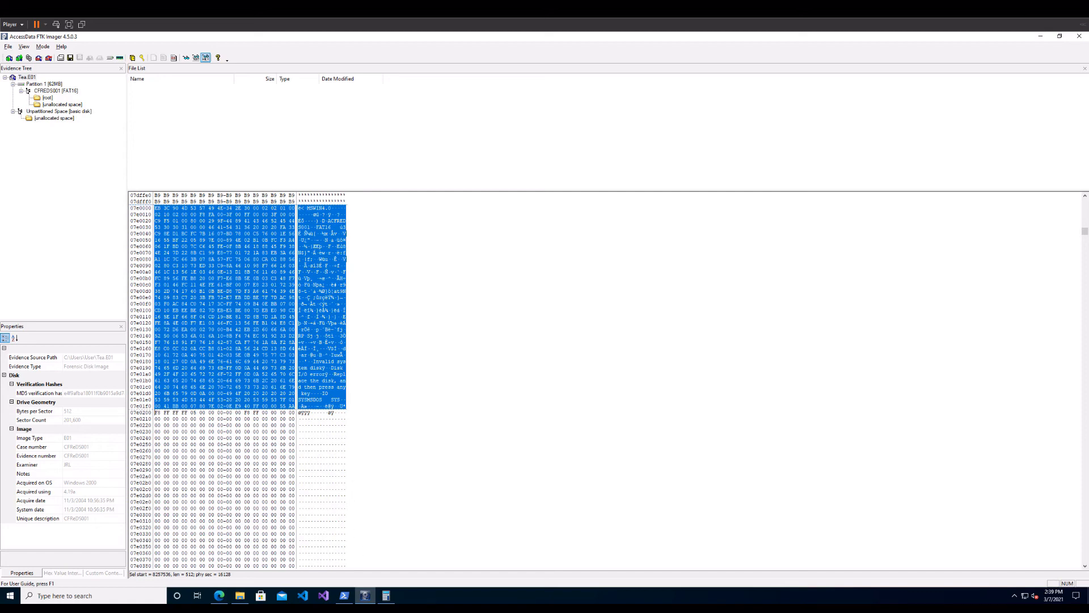
- Switch to Calculator and add 512 to the current total
{"action": "left_click", "coordinate": [386, 595]}
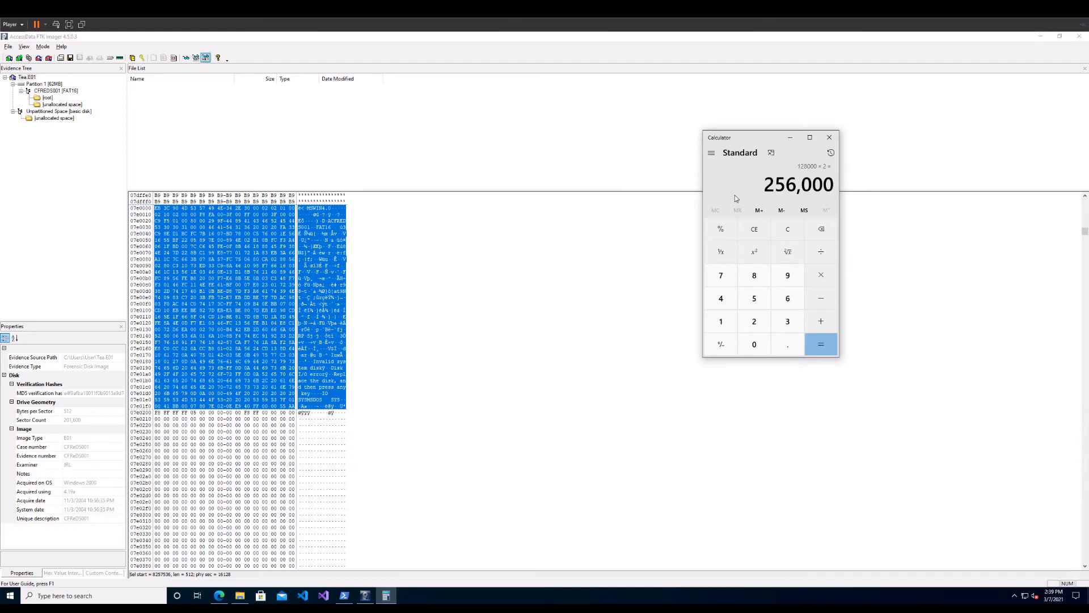
{"action": "type", "text": "+512"}
{"action": "key", "text": "Return"}
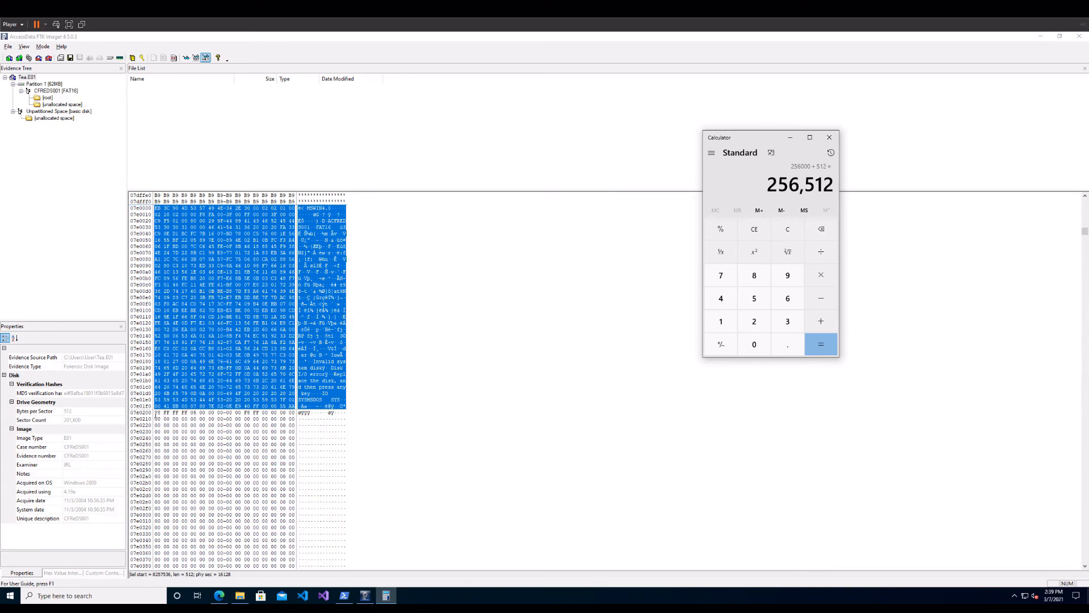
- Select the nonzero bytes at the start of the FAT in FTK Imager, and place the cursor on the first byte at 7e0200
{"action": "left_click", "coordinate": [155, 414]}
{"action": "left_click_drag", "start_coordinate": [155, 413], "coordinate": [291, 414]}
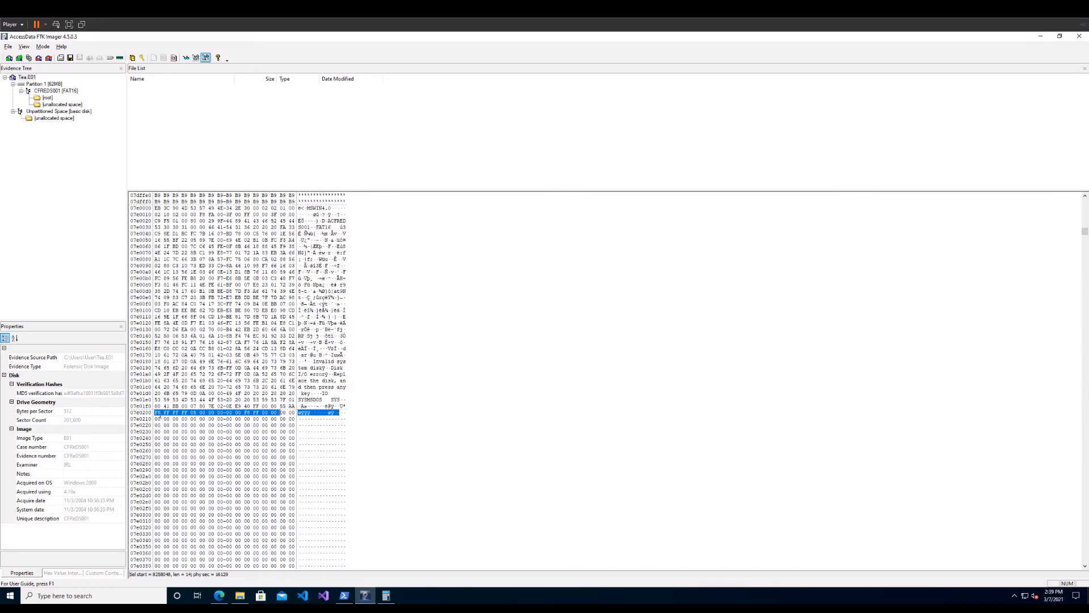
{"action": "left_click", "coordinate": [154, 413]}
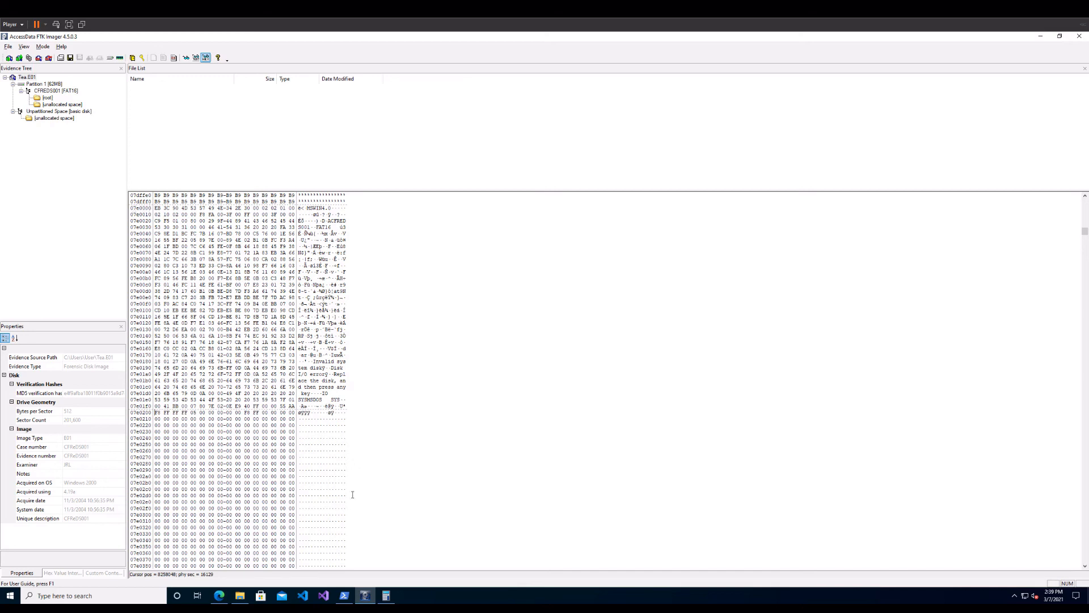
- Convert hex 7e0000 to decimal on the RapidTables page in Edge and copy the decimal number
{"action": "mouse_move", "coordinate": [386, 595]}
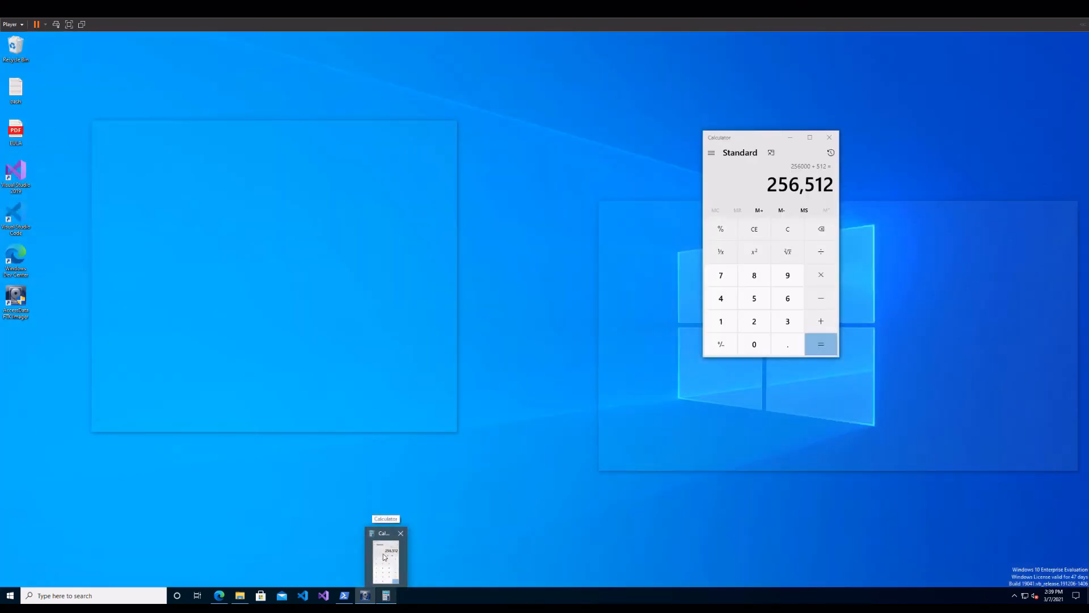
{"action": "left_click", "coordinate": [380, 556]}
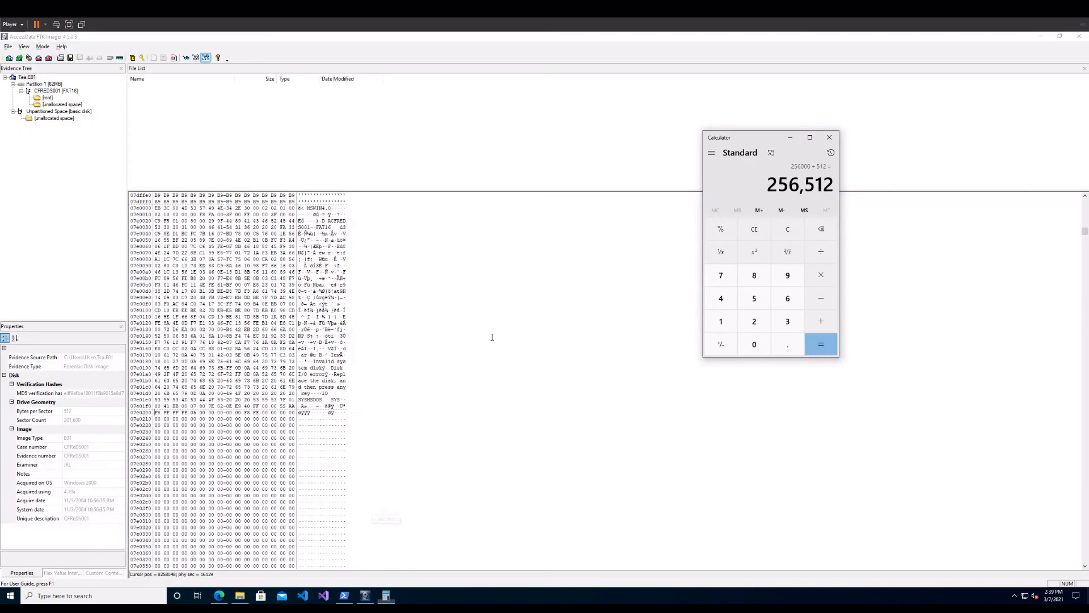
{"action": "left_click", "coordinate": [221, 597]}
{"action": "left_click", "coordinate": [382, 190]}
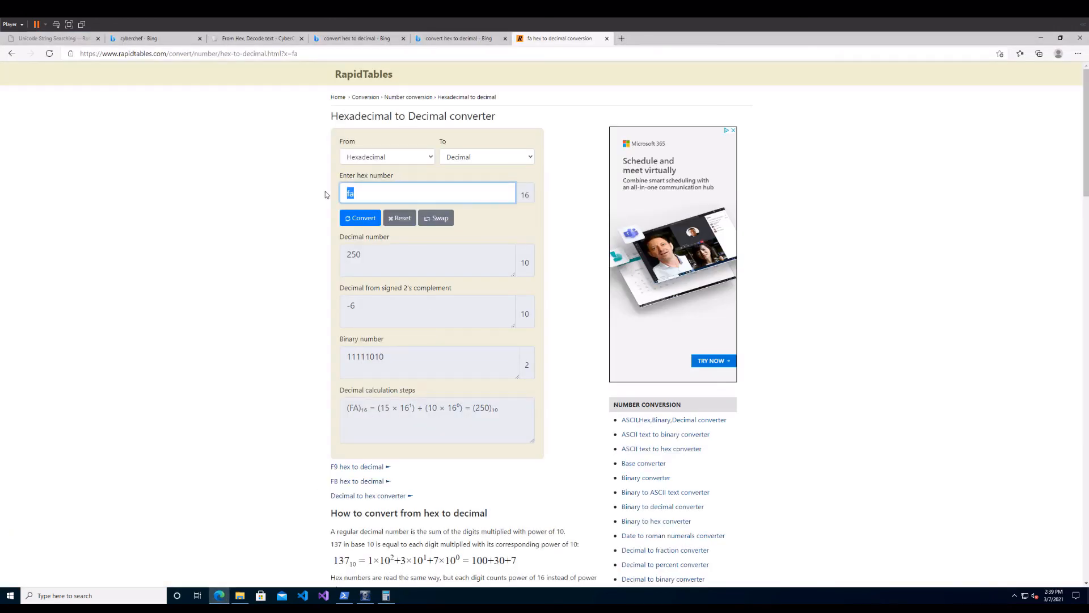
{"action": "type", "text": "7e0000"}
{"action": "left_click", "coordinate": [362, 218]}
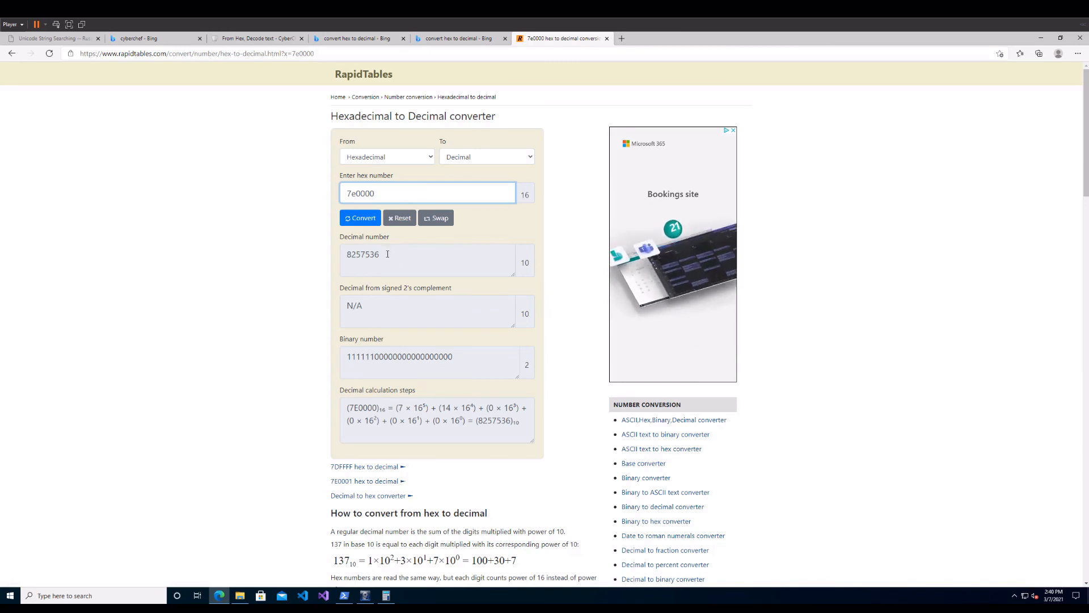
{"action": "left_click_drag", "start_coordinate": [387, 254], "coordinate": [347, 257]}
{"action": "key", "text": "ctrl+c"}
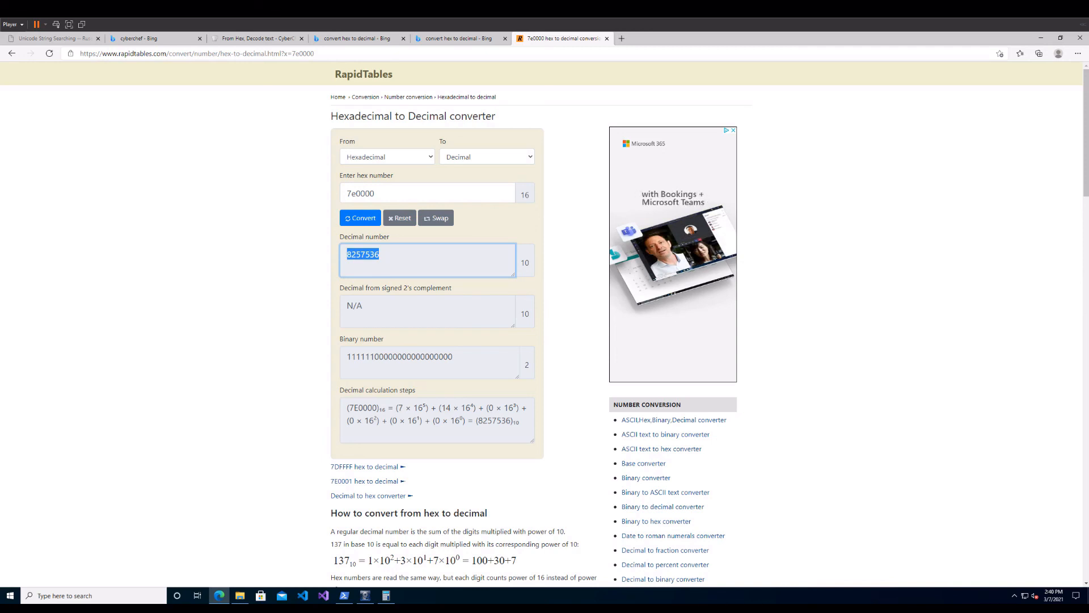
- Switch to Calculator, add the copied decimal offset to the current total and select the sum
{"action": "left_click", "coordinate": [385, 595]}
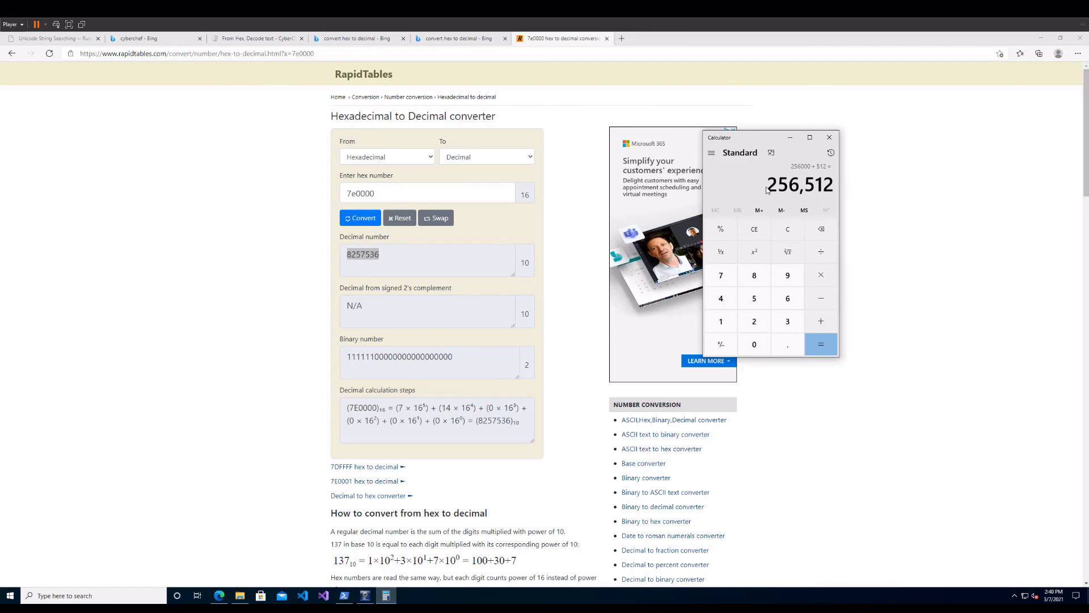
{"action": "key", "text": "plus"}
{"action": "key", "text": "ctrl+v"}
{"action": "key", "text": "Return"}
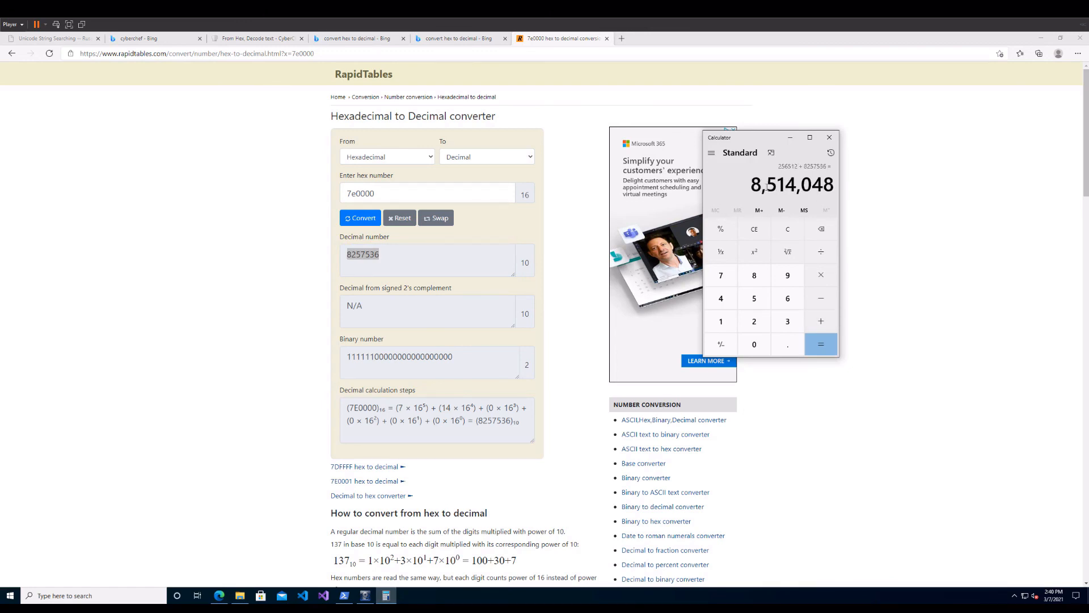
{"action": "left_click_drag", "start_coordinate": [755, 184], "coordinate": [837, 190]}
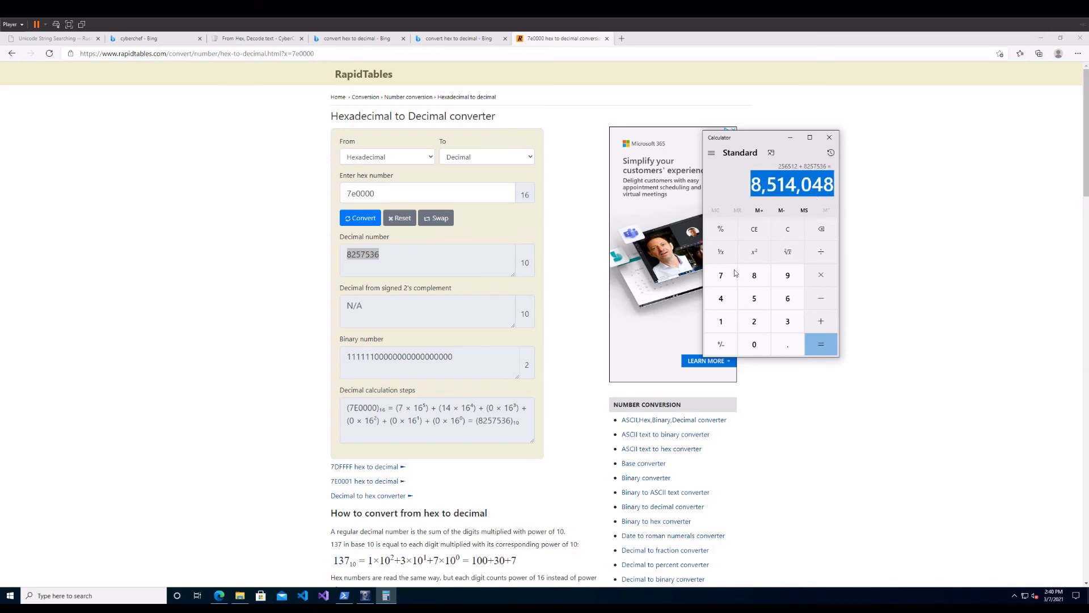
- Switch to FTK Imager and go to decimal byte offset 8514048 from the beginning of the file in the hex view
{"action": "left_click", "coordinate": [366, 596]}
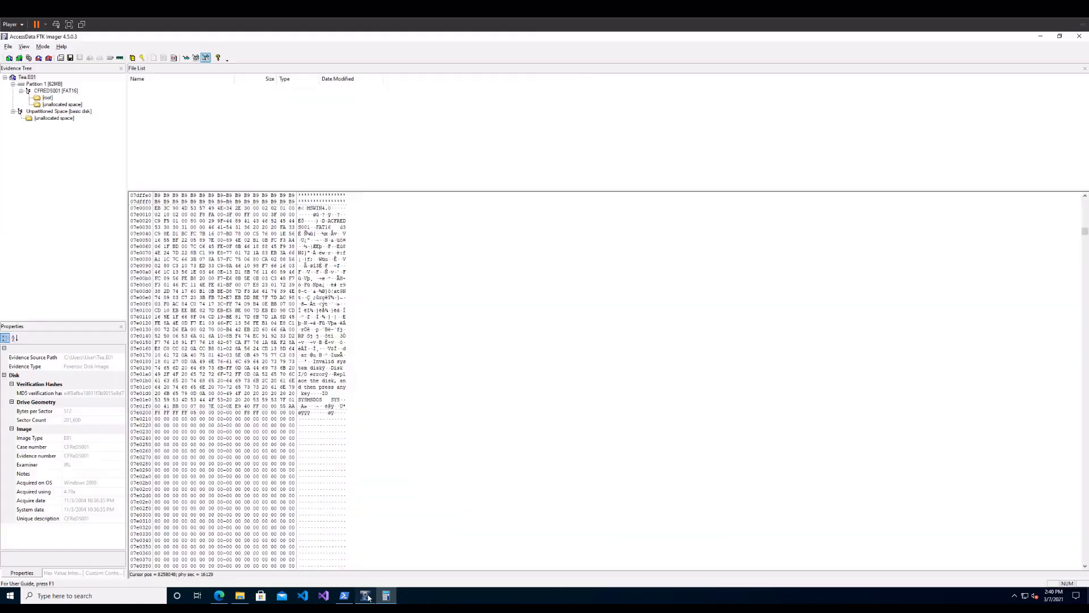
{"action": "right_click", "coordinate": [402, 395]}
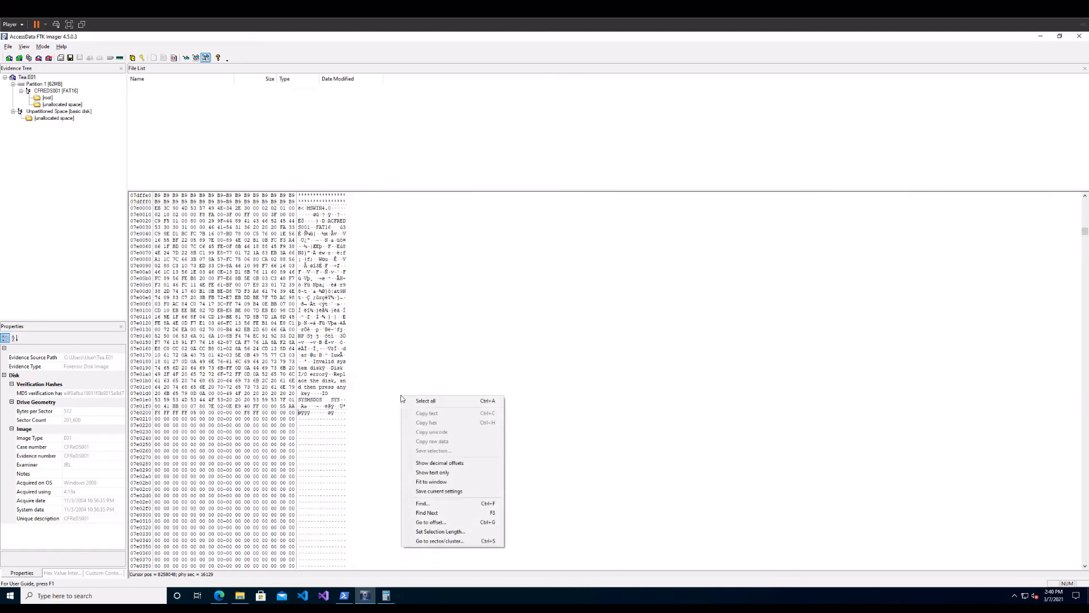
{"action": "left_click", "coordinate": [440, 523]}
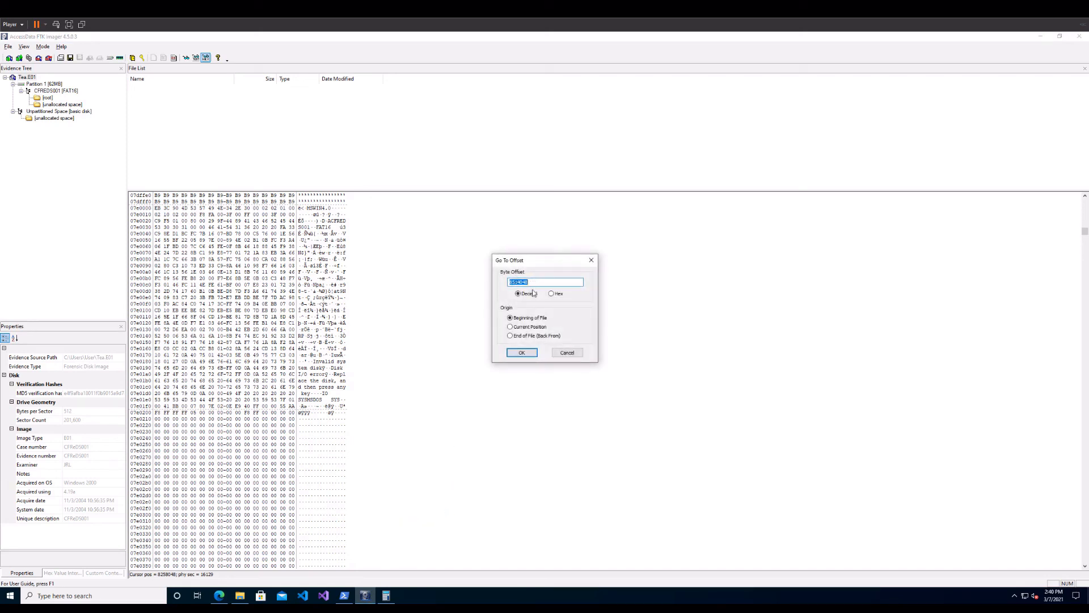
{"action": "left_click", "coordinate": [515, 320]}
{"action": "left_click", "coordinate": [522, 353]}
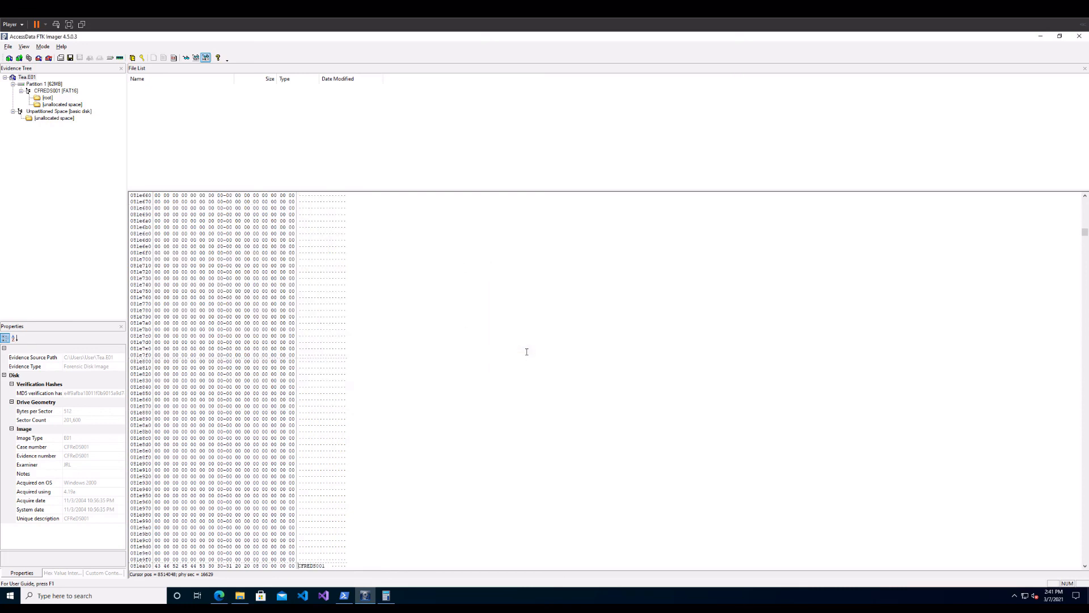
- Locate the CFREDS001 root directory entries in the hex view and highlight the name of the first deleted TXT file entry
{"action": "scroll", "coordinate": [338, 366], "scroll_direction": "down", "scroll_amount": 7}
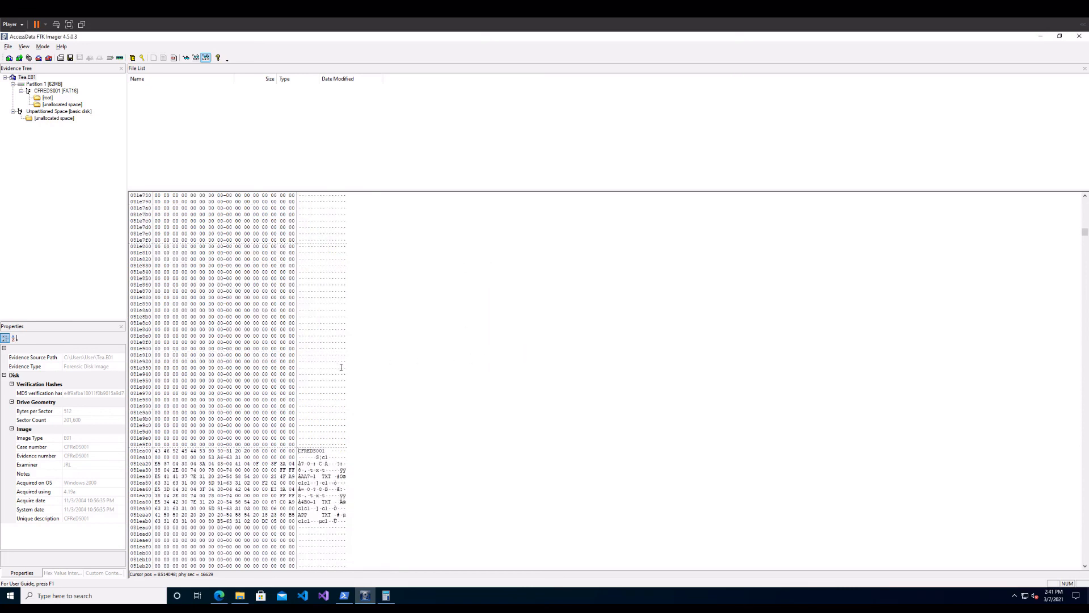
{"action": "scroll", "coordinate": [342, 367], "scroll_direction": "down", "scroll_amount": 4}
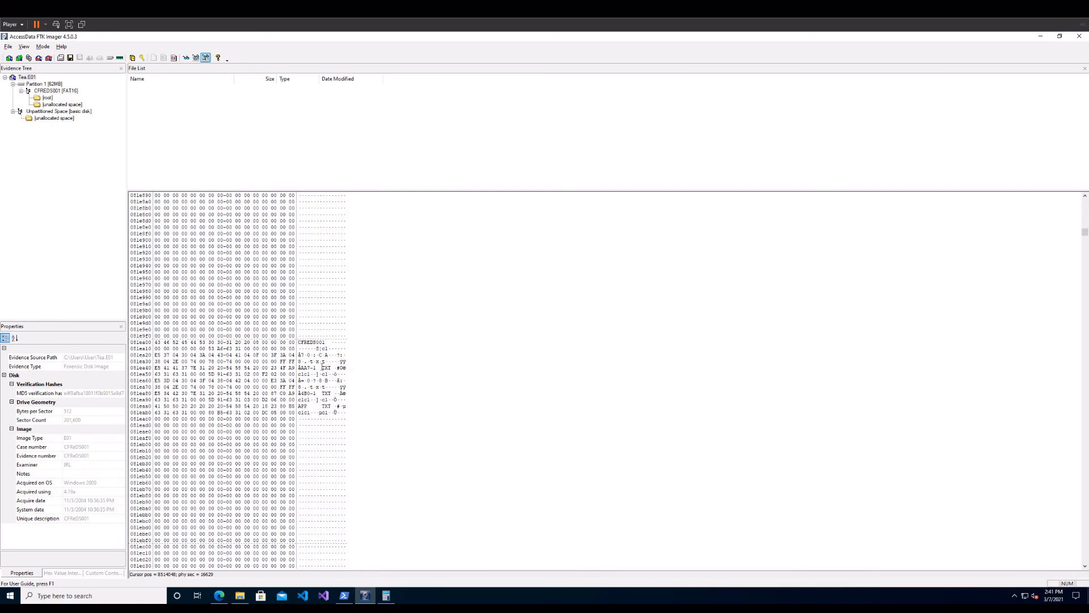
{"action": "mouse_move", "coordinate": [322, 368]}
{"action": "left_mouse_down"}
{"action": "mouse_move", "coordinate": [300, 368]}
{"action": "mouse_move", "coordinate": [316, 368]}
{"action": "left_mouse_up"}
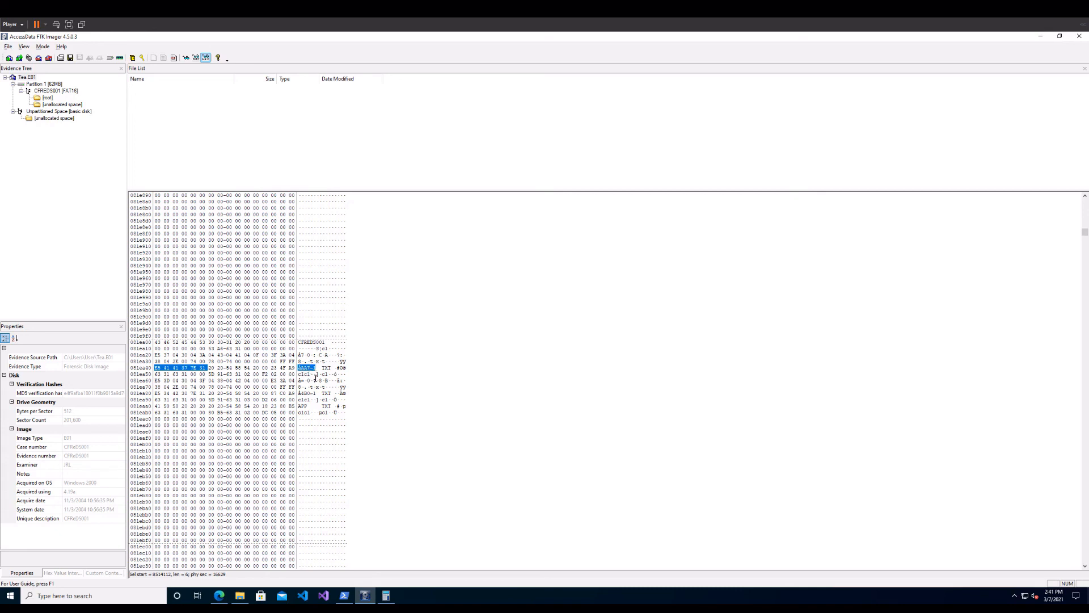
{"action": "left_click", "coordinate": [322, 368]}
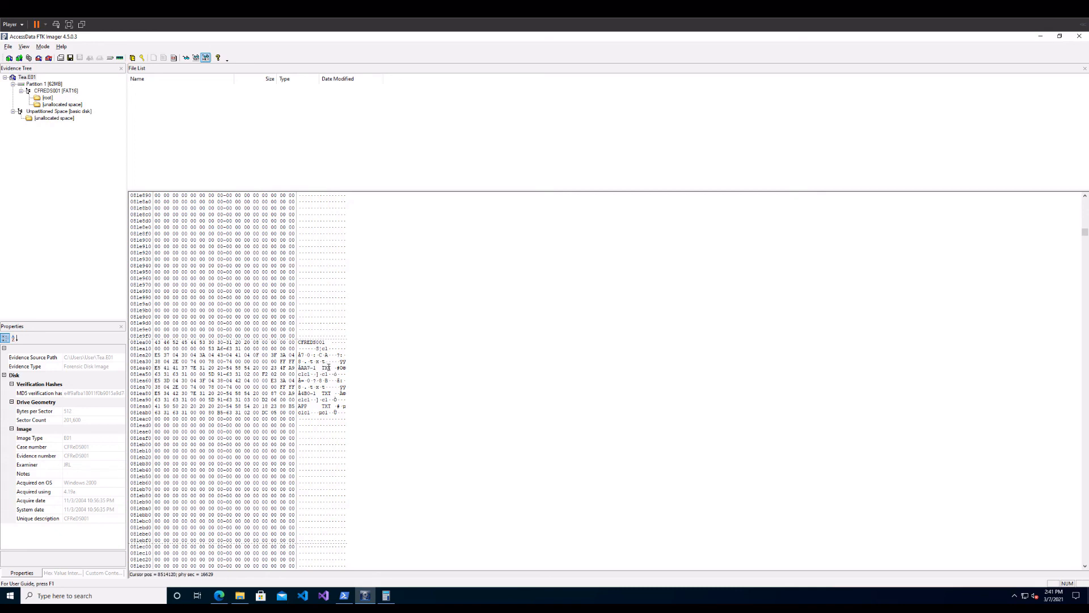
{"action": "left_click_drag", "start_coordinate": [327, 368], "coordinate": [317, 369]}
- List the contents of the FAT16 volume's [root] folder and view the deleted file !AA7~1.TXT
{"action": "left_click", "coordinate": [47, 98]}
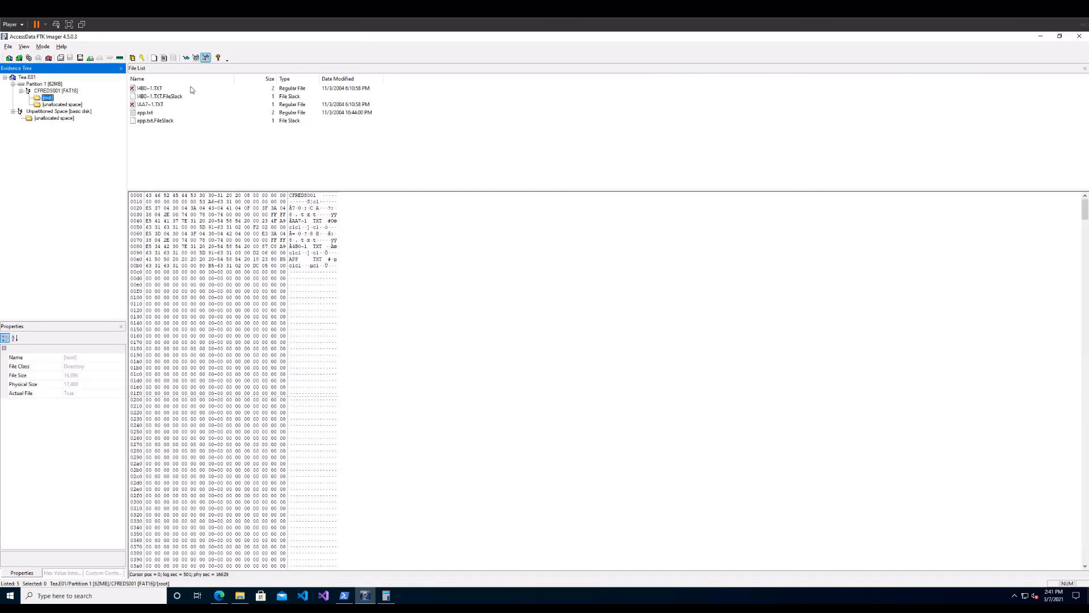
{"action": "left_click", "coordinate": [149, 104]}
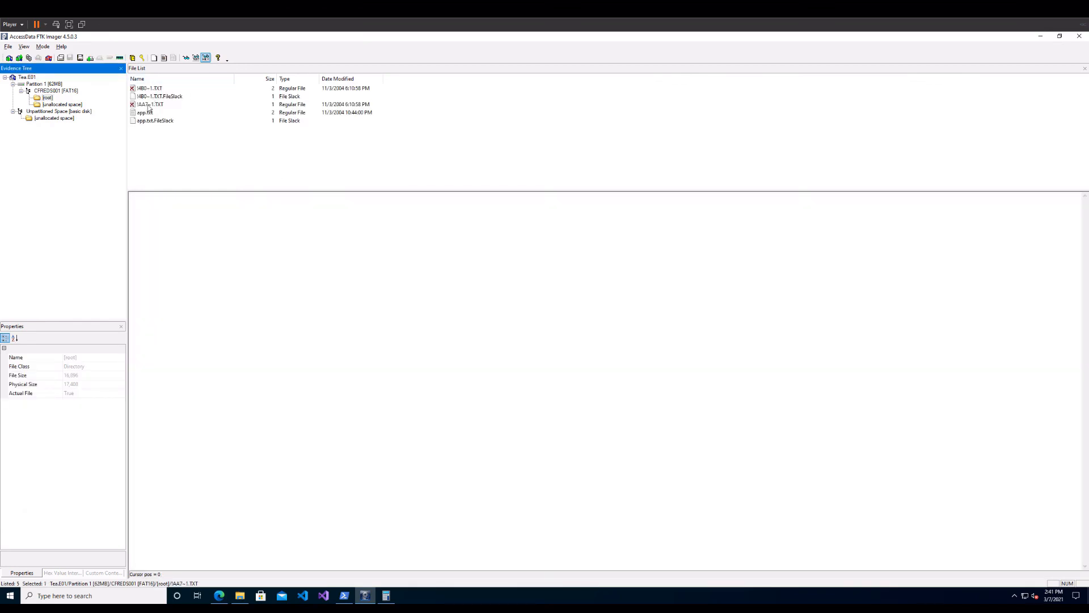
- Return to the hex view of the whole Tea.E01 image and open a text search in it
{"action": "left_click", "coordinate": [25, 78]}
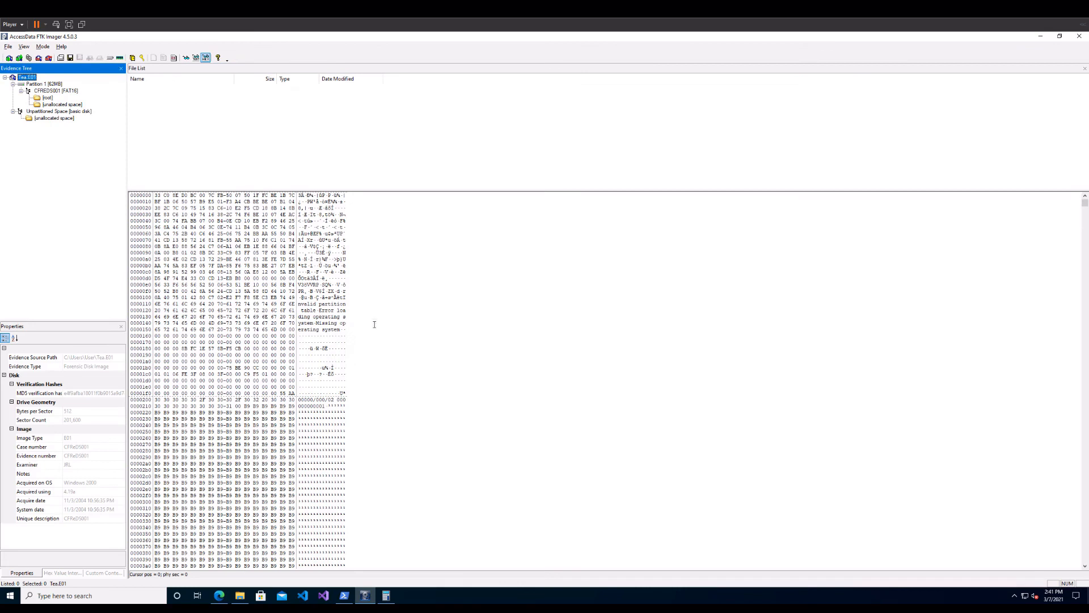
{"action": "left_click", "coordinate": [376, 324]}
{"action": "key", "text": "ctrl+f"}
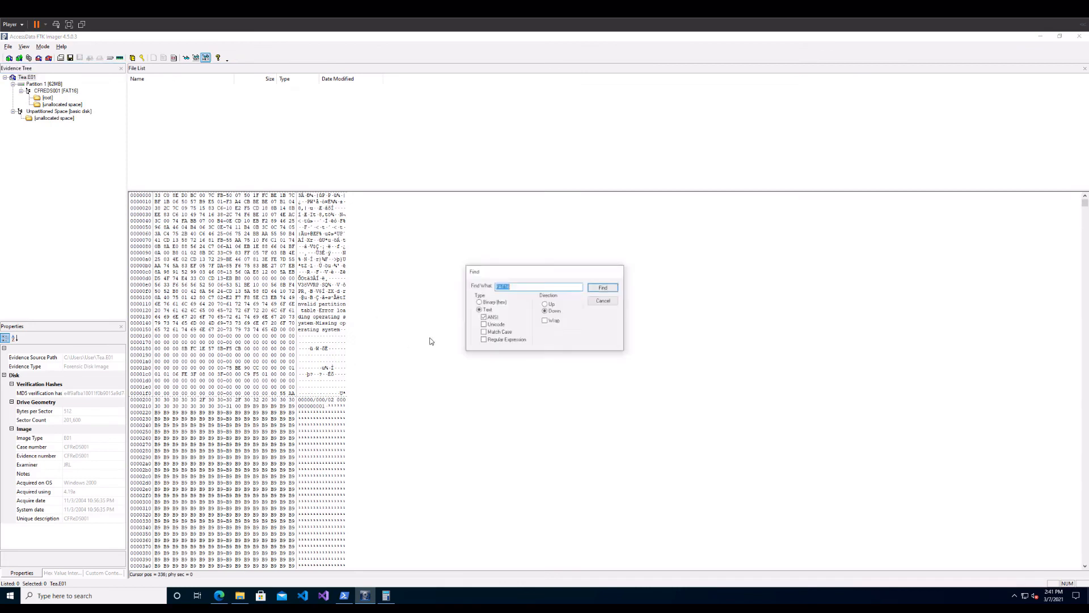